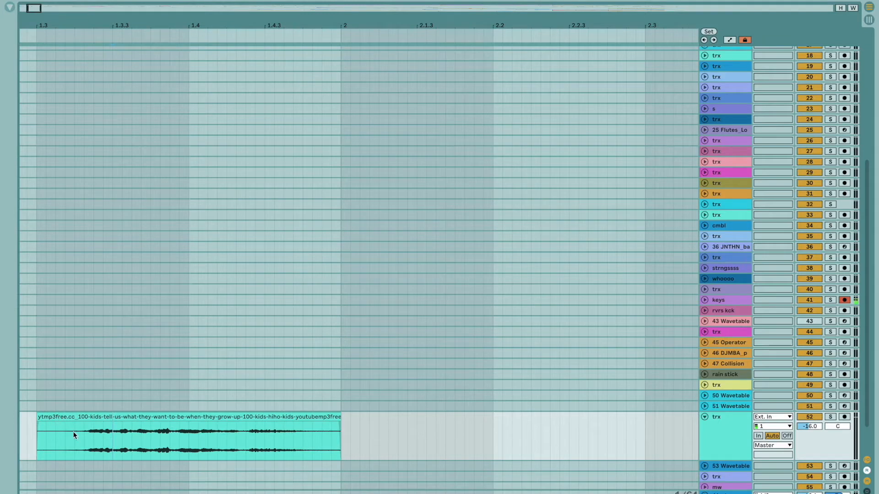
# Step: Examine how the kids' vocal sample clips on track 52 are spread along the wider arrangement
pyautogui.scroll(-3, 177, 436)
pyautogui.hscroll(-2, 177, 436)
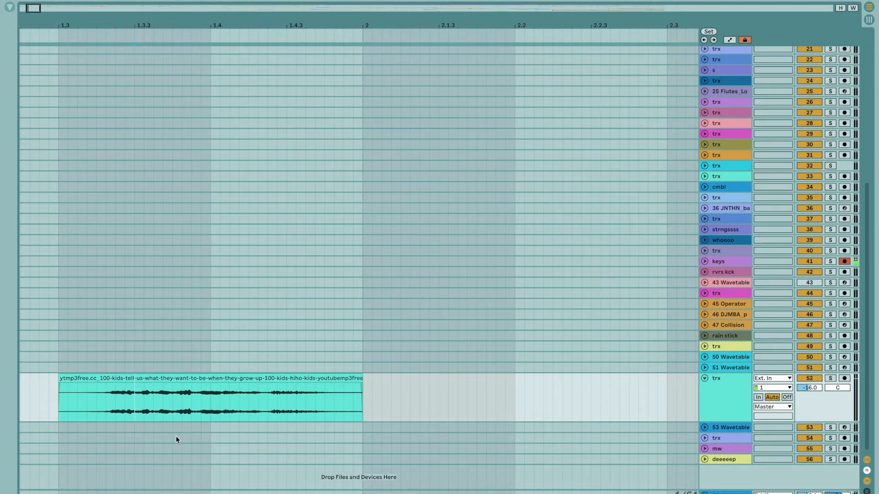
pyautogui.click(108, 408)
pyautogui.press('-')
pyautogui.press('-')
pyautogui.press('-')
pyautogui.press('-')
pyautogui.press('-')
pyautogui.press('-')
pyautogui.press('-')
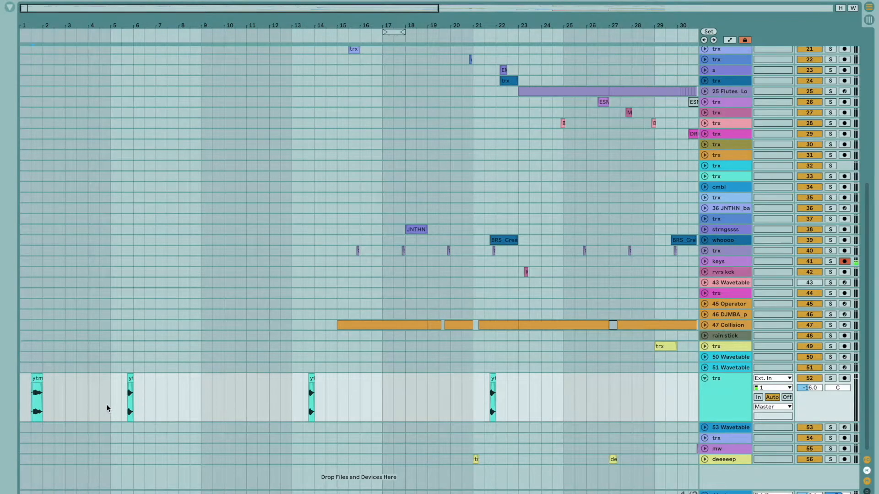
# Step: Play the arrangement from bar 1, starting at the first vocal clip on the ooh ah ah track
pyautogui.scroll(10, 107, 409)
pyautogui.click(30, 239)
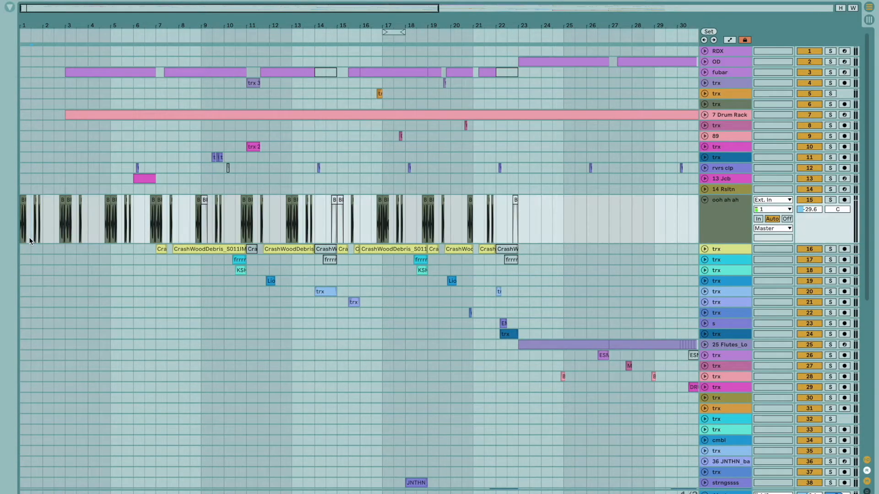
pyautogui.press('space')
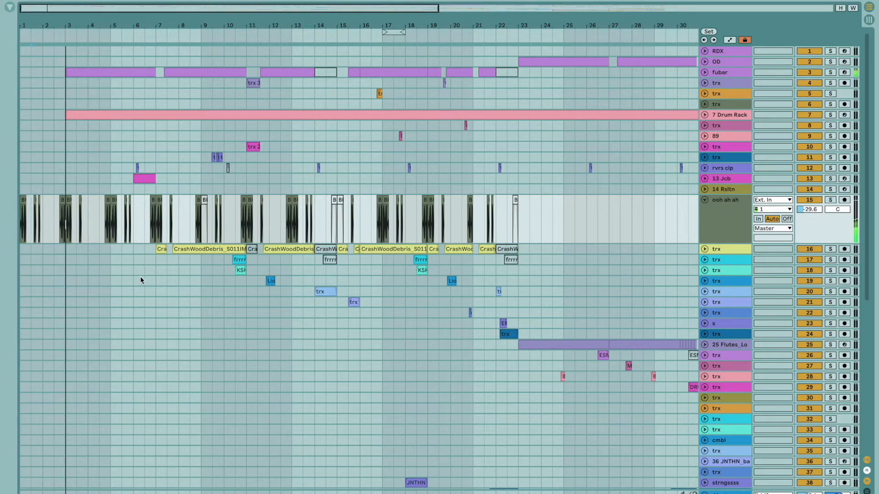
# Step: Unfold the OD and fubar tracks to show their MIDI clips
pyautogui.click(725, 62)
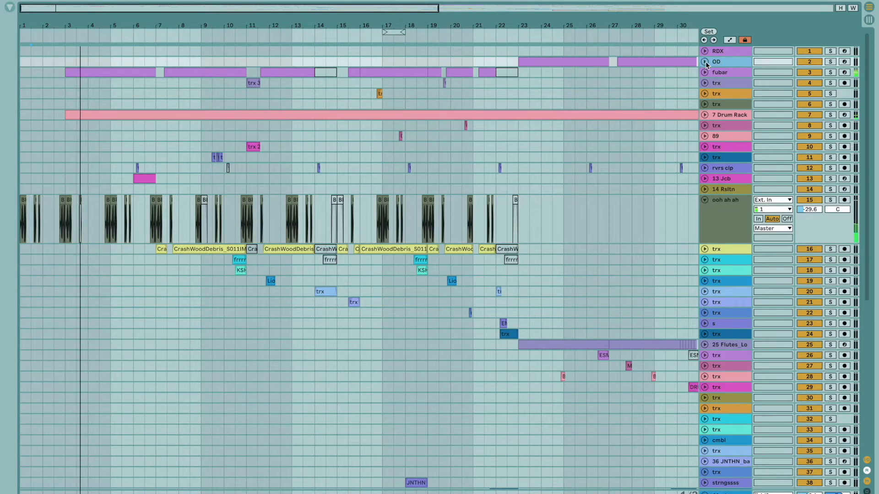
pyautogui.click(704, 61)
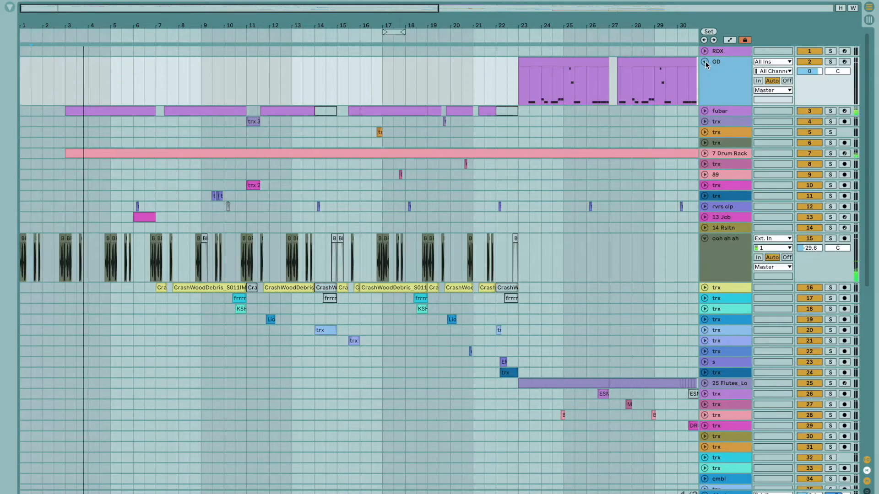
pyautogui.click(704, 112)
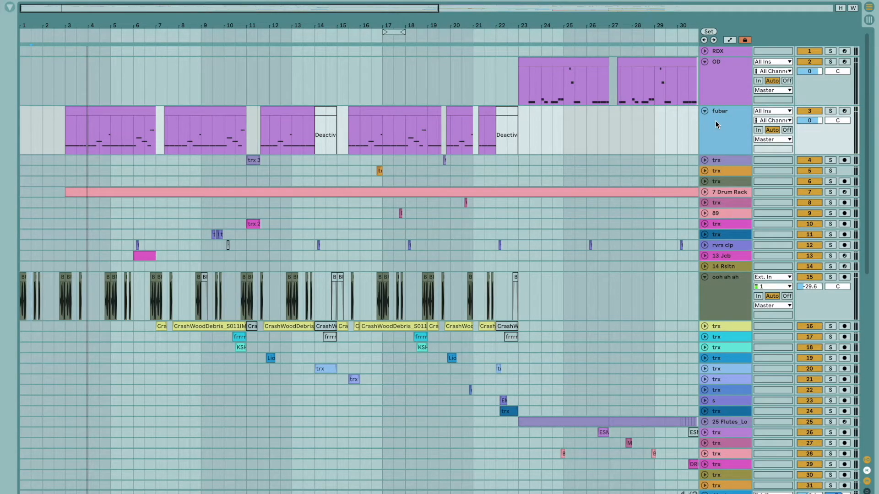
# Step: Look closely at the notes of the fubar clips from bar 3 onward, and select the OD track
pyautogui.click(67, 142)
pyautogui.press('+')
pyautogui.press('+')
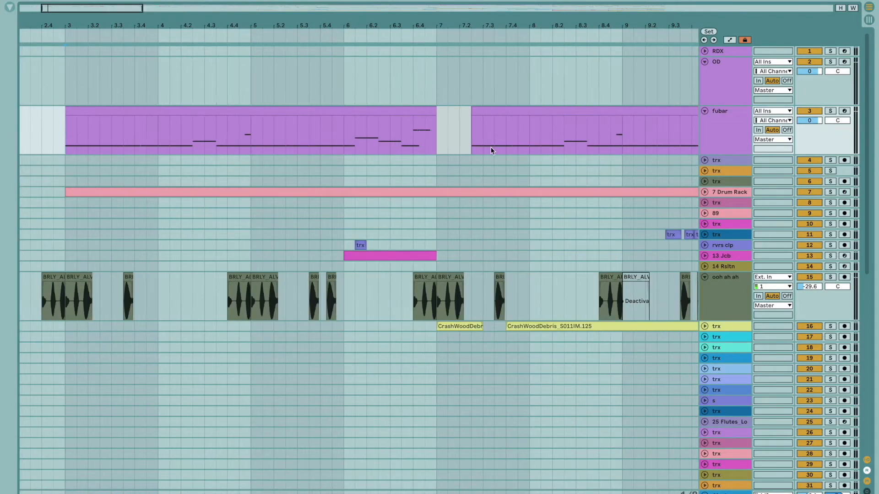
pyautogui.click(723, 60)
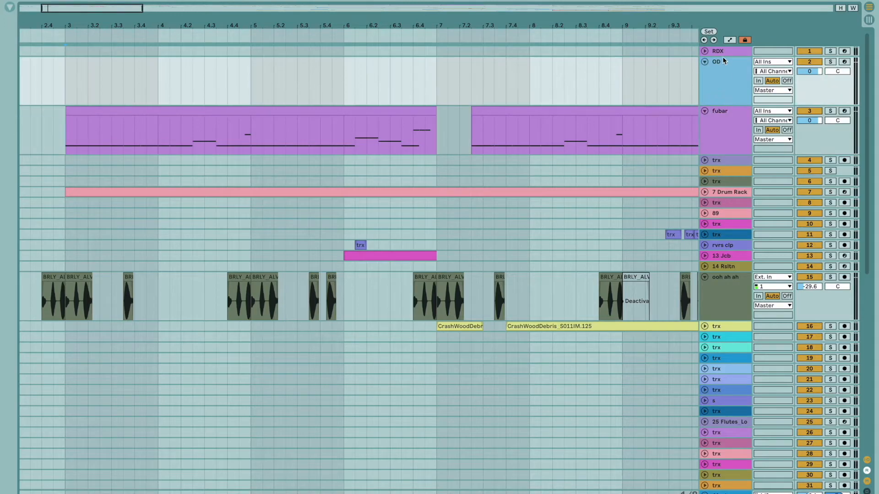
# Step: Review the full arrangement from the first track through the last tracks, including all OD and fubar clips
pyautogui.click(652, 78)
pyautogui.press('-')
pyautogui.press('-')
pyautogui.press('-')
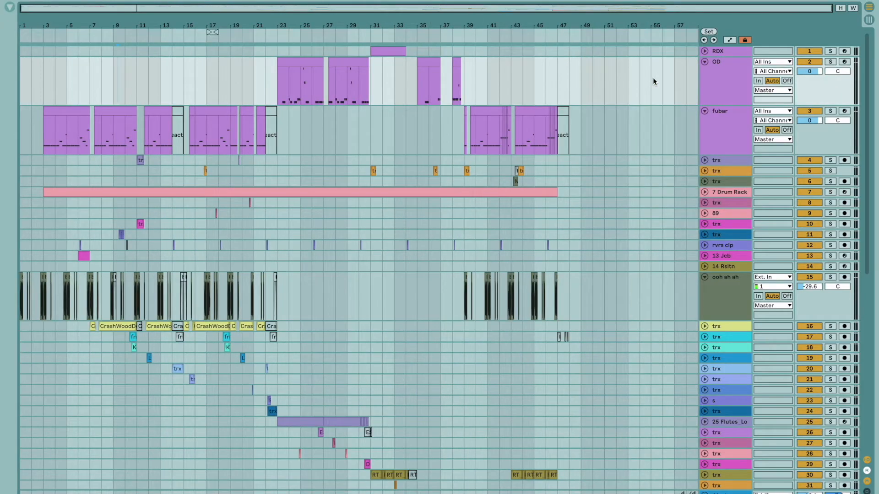
pyautogui.scroll(-10, 653, 78)
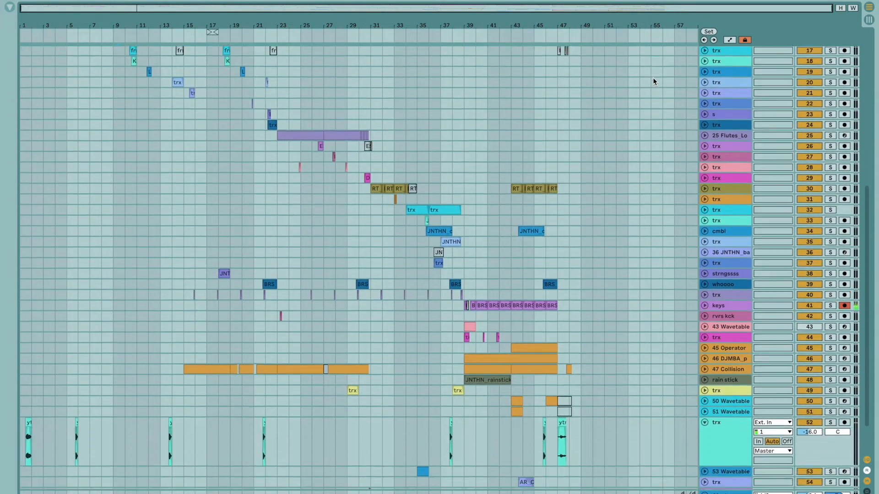
pyautogui.scroll(4, 653, 77)
pyautogui.scroll(5, 653, 82)
# Step: Show the fubar track's sampler, look at its Controls and Sample pages, and play from bar 3
pyautogui.click(46, 132)
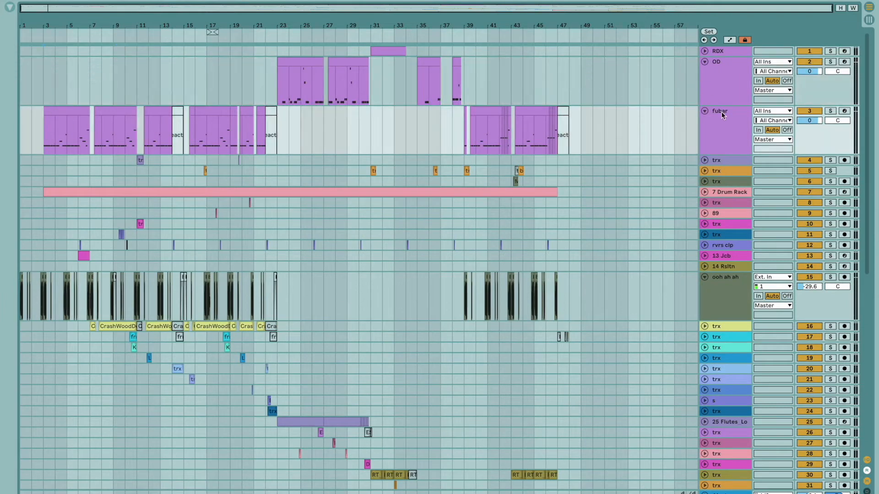
pyautogui.hotkey('shift', 'Tab')
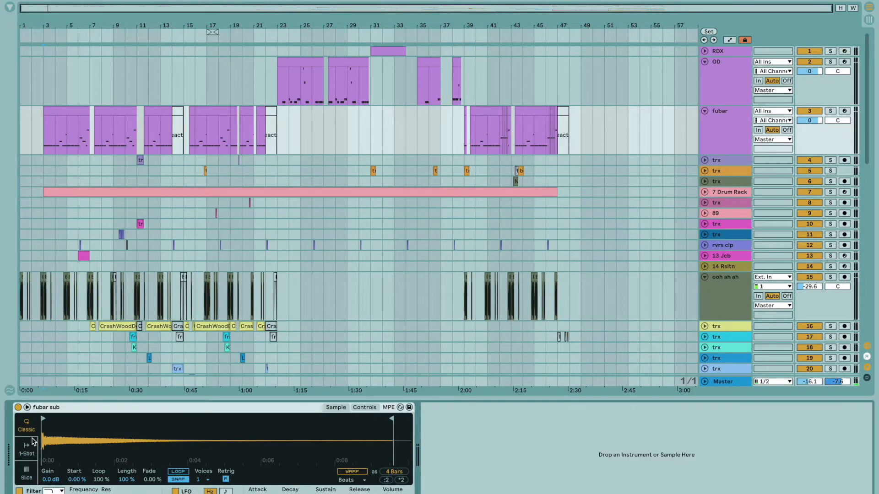
pyautogui.click(365, 408)
pyautogui.click(336, 407)
pyautogui.press('space')
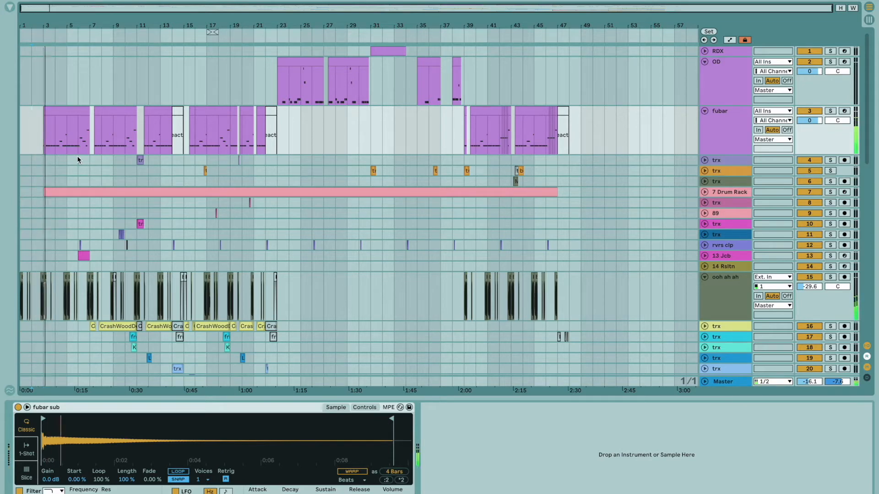
# Step: Unfold the Drum Rack track and view its full note pattern along with its device chain
pyautogui.click(720, 194)
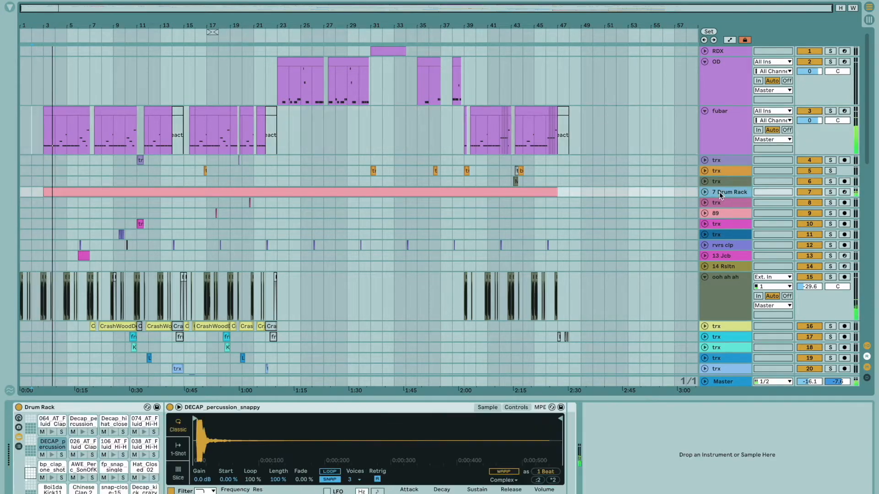
pyautogui.click(705, 192)
pyautogui.scroll(-4, 336, 223)
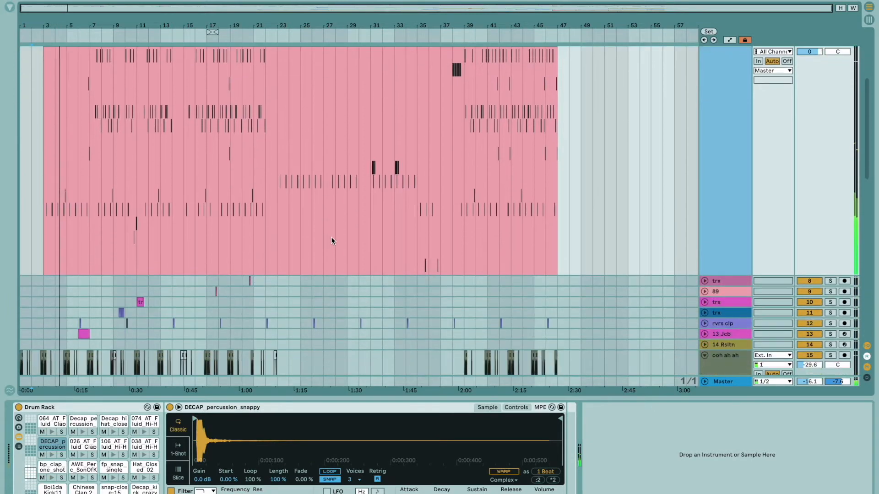
pyautogui.scroll(2, 331, 237)
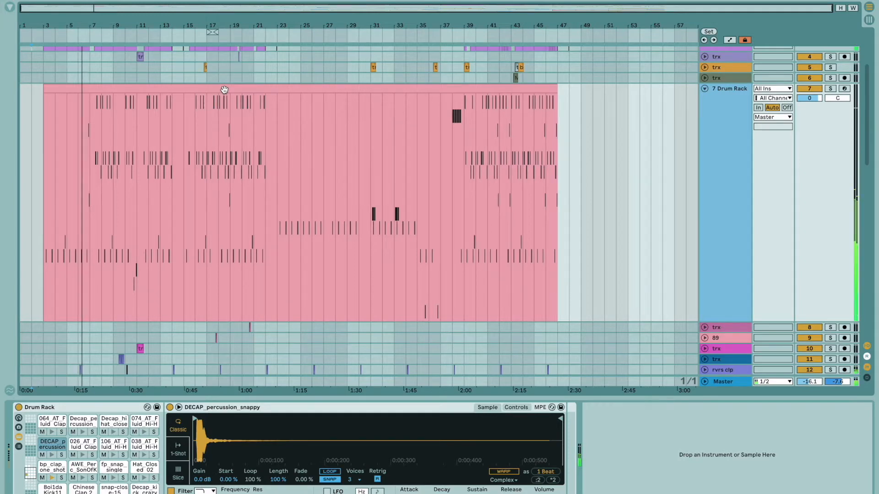
# Step: Unfold track 16 with the CrashWoodDebris clips, audition it in solo, and turn solo off again
pyautogui.scroll(-5, 275, 191)
pyautogui.scroll(-4, 276, 191)
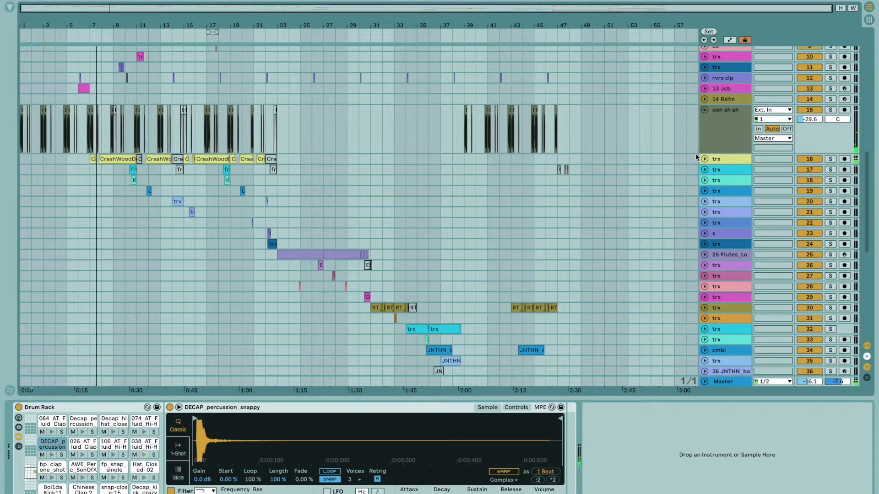
pyautogui.click(718, 160)
pyautogui.click(704, 159)
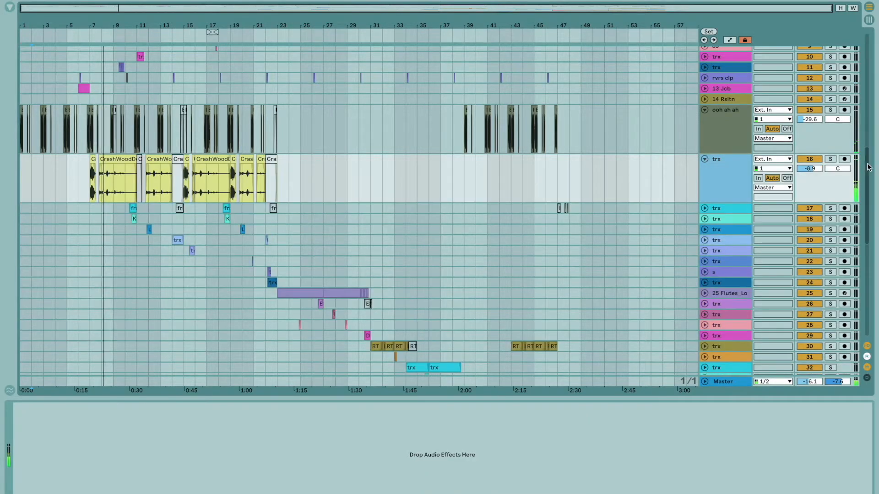
pyautogui.click(831, 159)
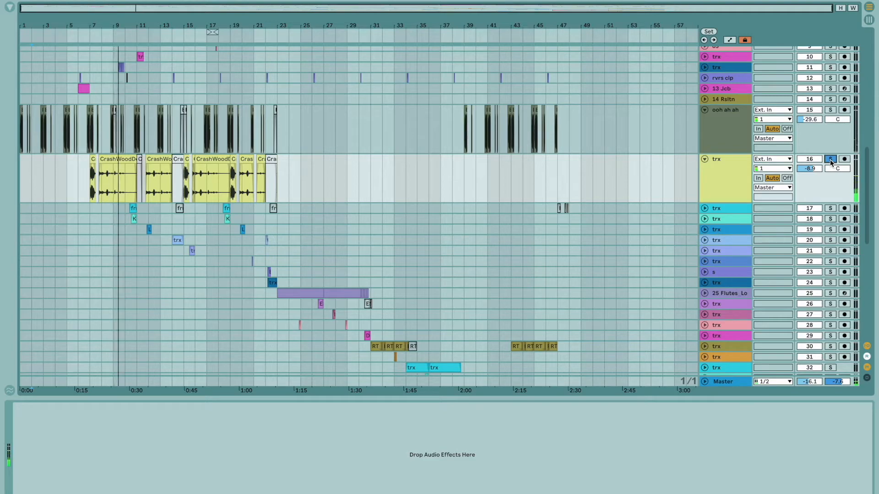
pyautogui.click(831, 159)
# Step: Zoom in on the arrangement around bar 9 and unfold track 11 to show its short audio clips
pyautogui.scroll(10, 345, 197)
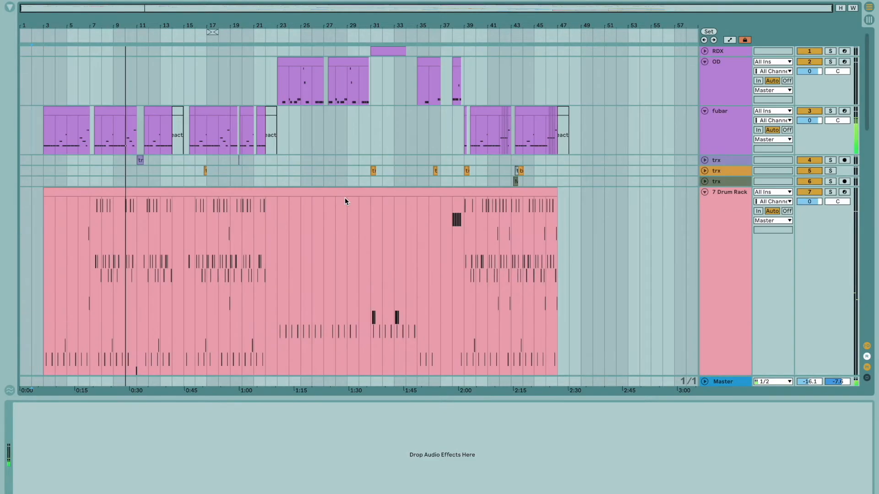
pyautogui.scroll(-2, 131, 205)
pyautogui.scroll(-2, 131, 205)
pyautogui.scroll(-5, 127, 168)
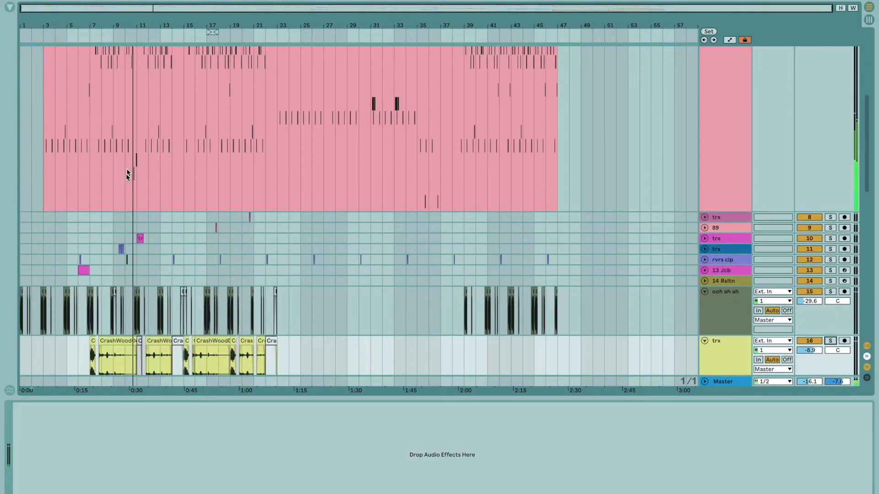
pyautogui.click(116, 229)
pyautogui.press('+')
pyautogui.press('+')
pyautogui.press('+')
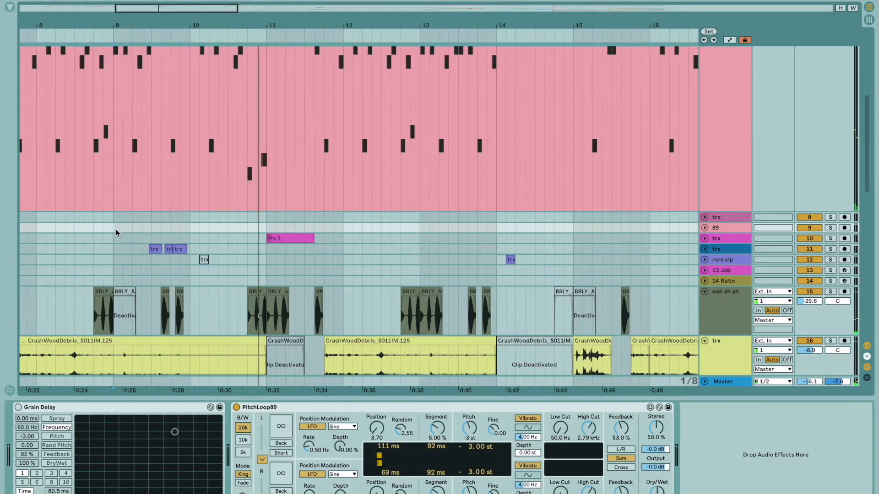
pyautogui.click(730, 249)
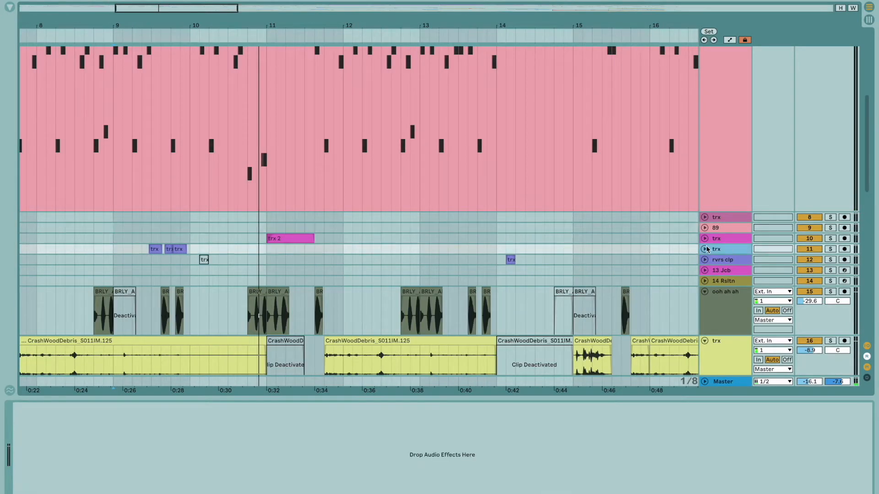
pyautogui.click(703, 249)
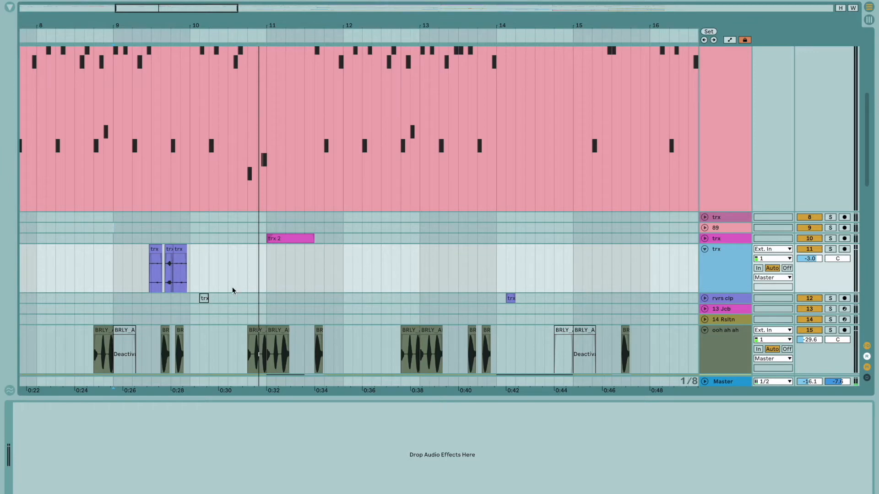
# Step: Audition track 11's clips in solo from just after bar 9, and return to the full mix
pyautogui.click(132, 284)
pyautogui.click(832, 249)
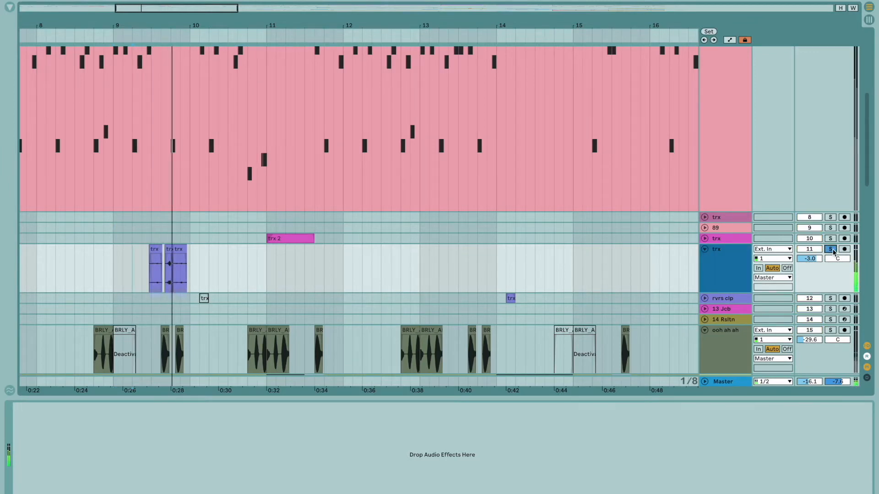
pyautogui.click(831, 249)
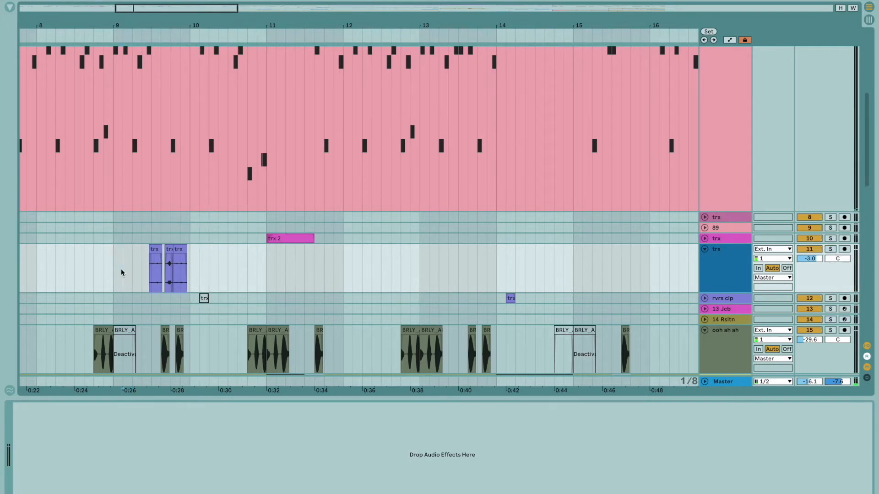
# Step: Unfold the 89 track and show its Grain Delay and PitchLoop89 effects
pyautogui.scroll(-5, 320, 249)
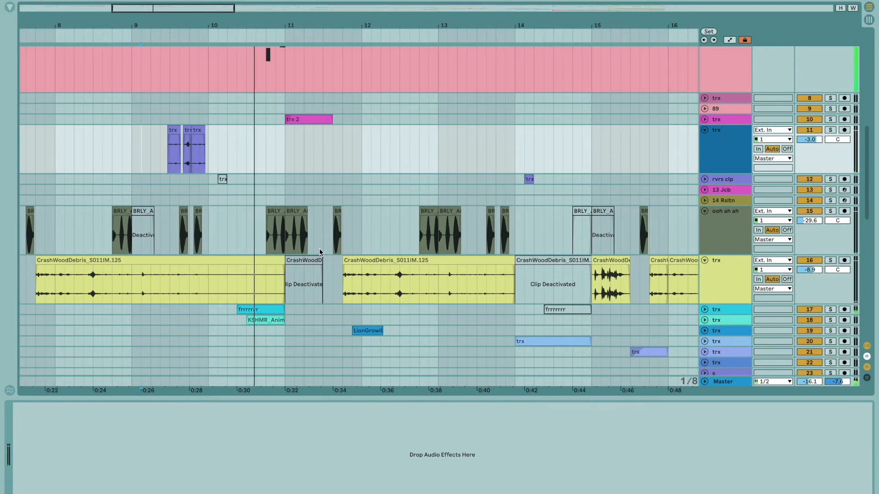
pyautogui.scroll(-5, 320, 250)
pyautogui.scroll(-2, 319, 249)
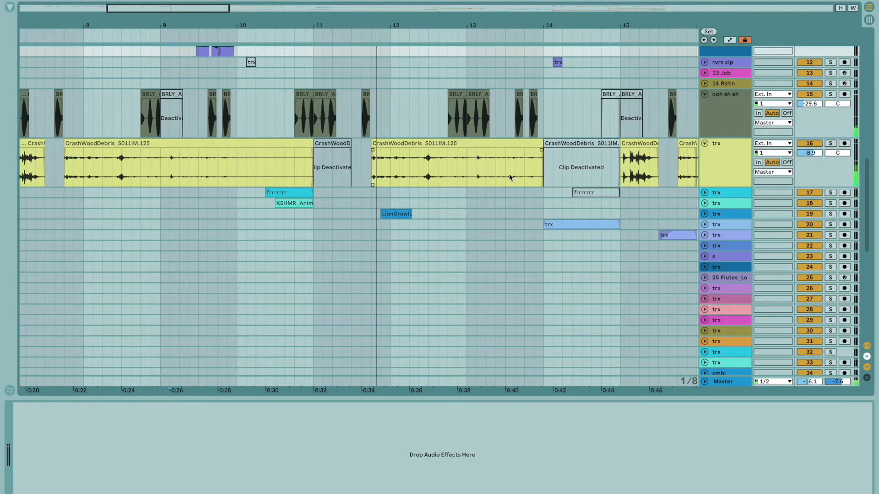
pyautogui.scroll(10, 509, 175)
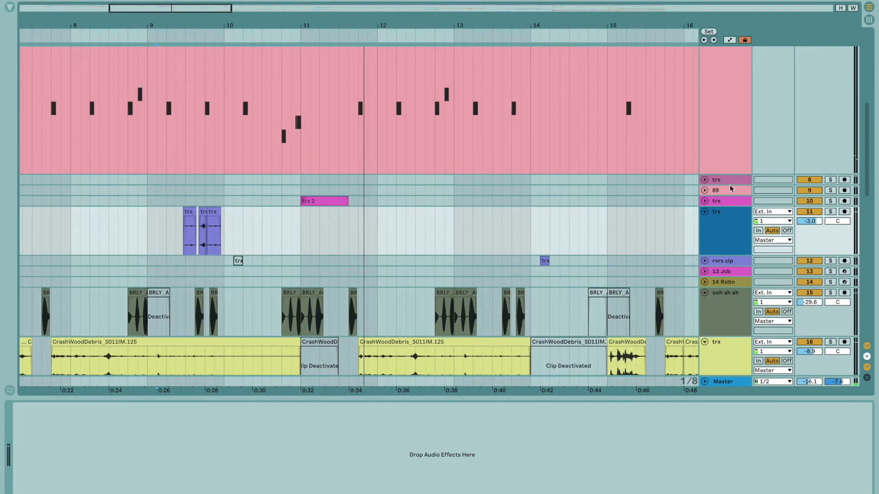
pyautogui.click(734, 197)
pyautogui.click(723, 191)
pyautogui.click(704, 191)
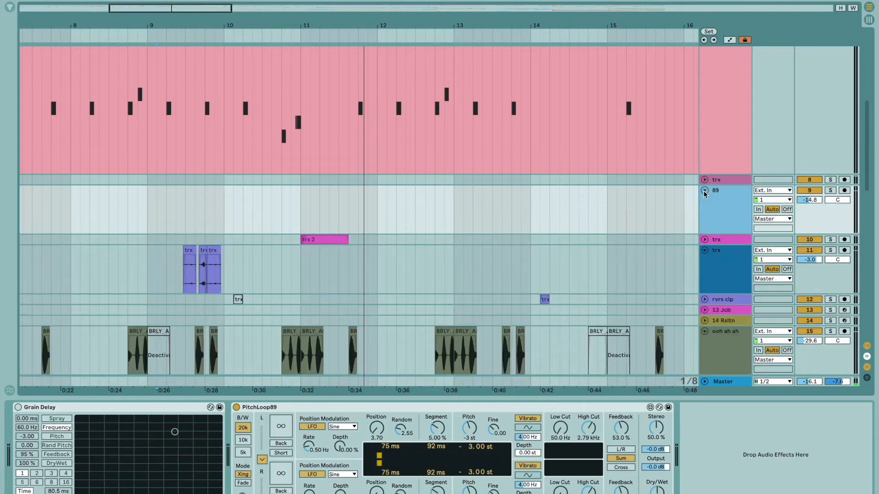
# Step: Unfold track 10, show its Hybrid Reverb, and play its trx 2 clip from bar 11
pyautogui.scroll(3, 300, 220)
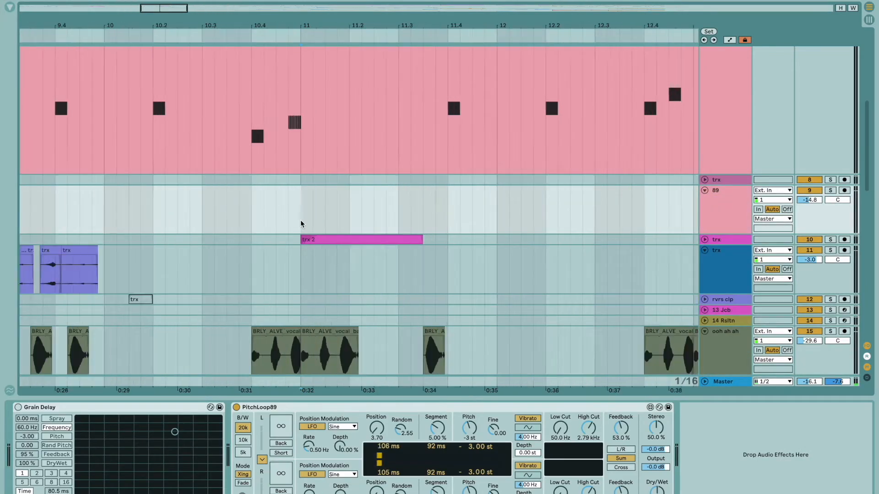
pyautogui.click(705, 239)
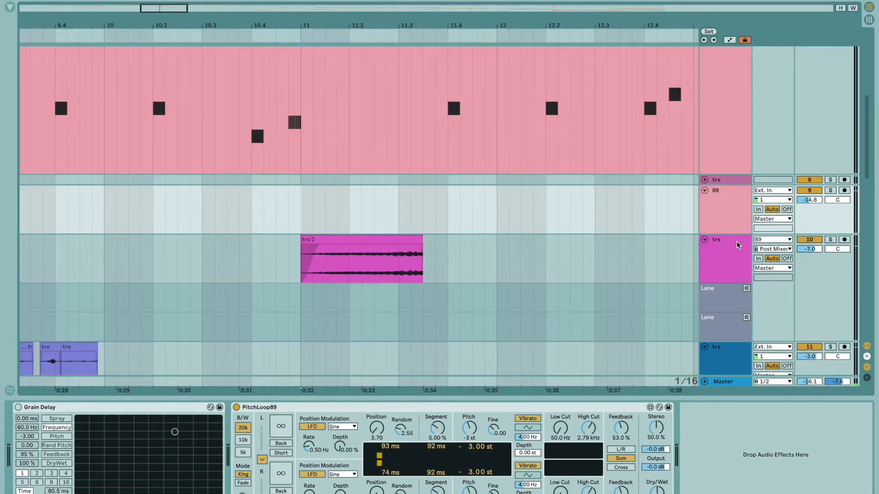
pyautogui.click(737, 241)
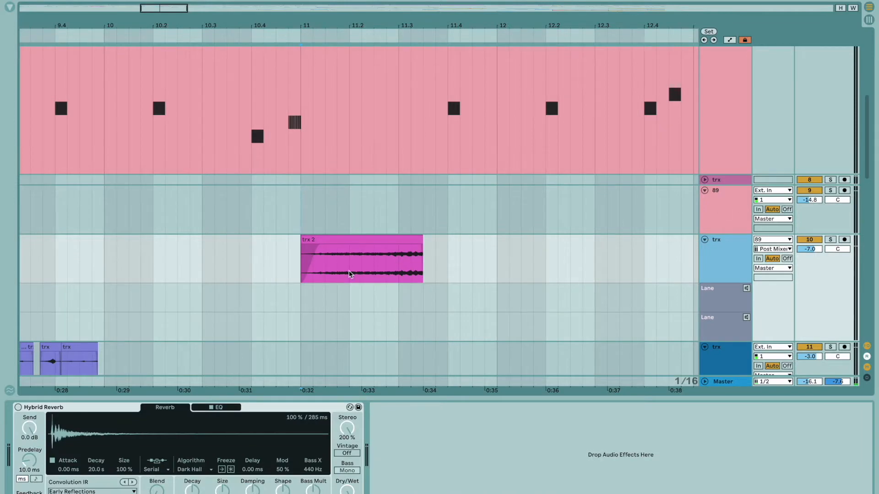
pyautogui.click(302, 274)
pyautogui.press('space')
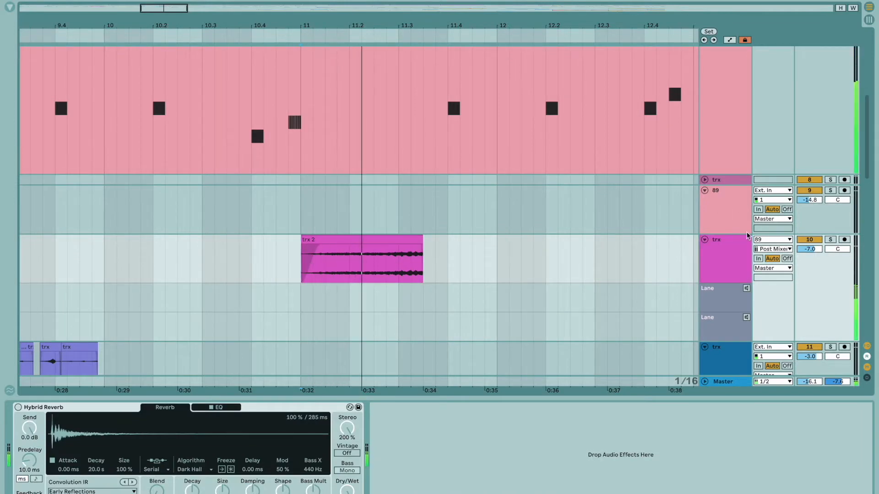
# Step: Audition track 10's trx 2 clip in solo, return to the full mix, and stop playback
pyautogui.click(830, 239)
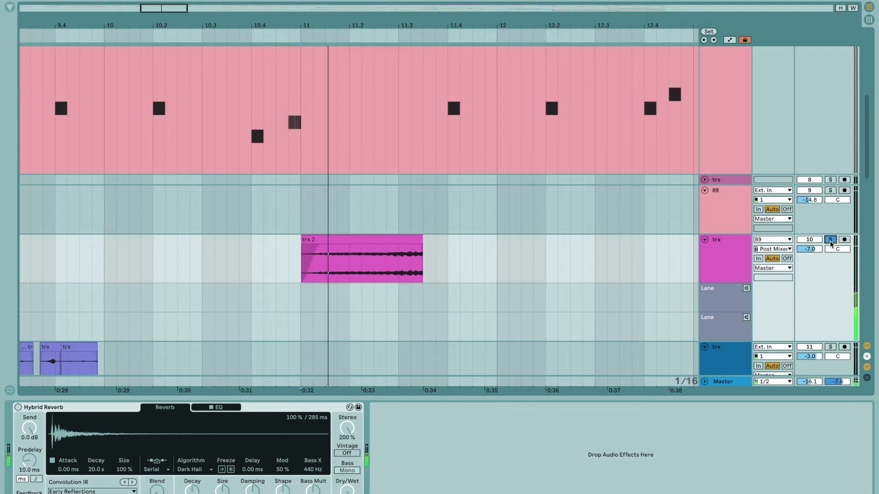
pyautogui.click(830, 240)
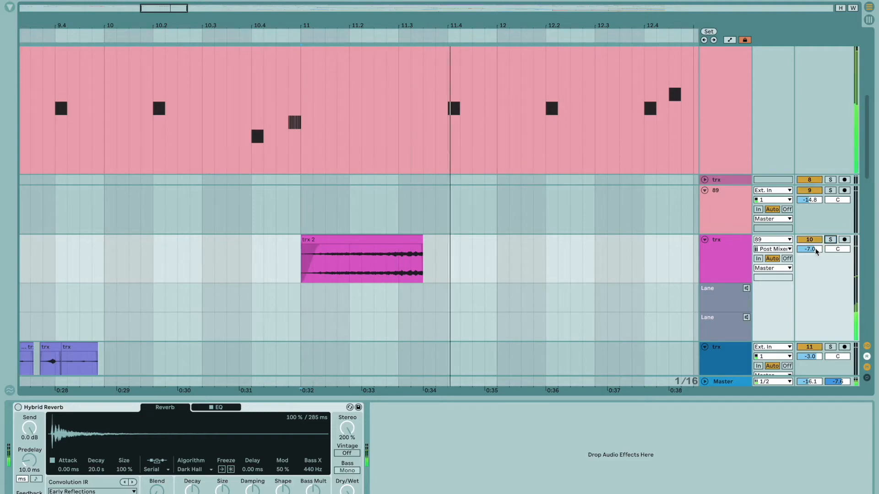
pyautogui.scroll(-13, 502, 264)
pyautogui.hscroll(5, 503, 264)
pyautogui.scroll(7, 502, 265)
pyautogui.press('space')
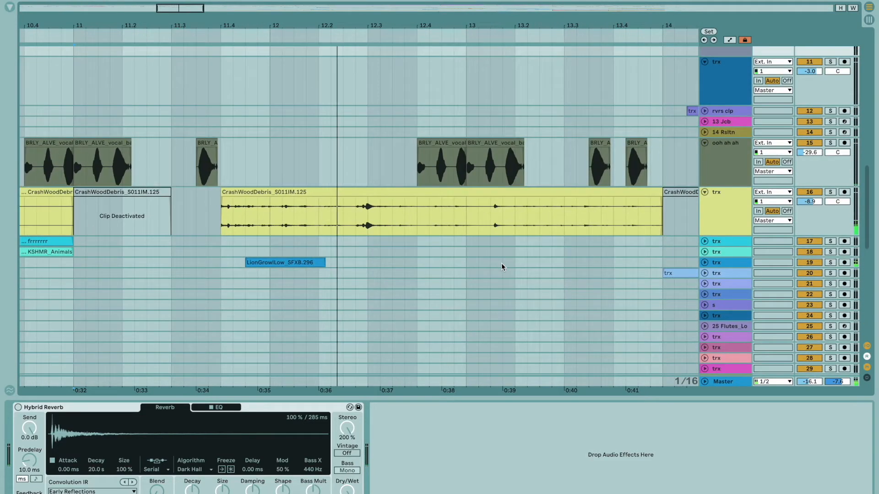
# Step: Zoom out and play the full mix from just before bar 12, reviewing the Drum Rack and the tracks below it
pyautogui.scroll(-10, 414, 257)
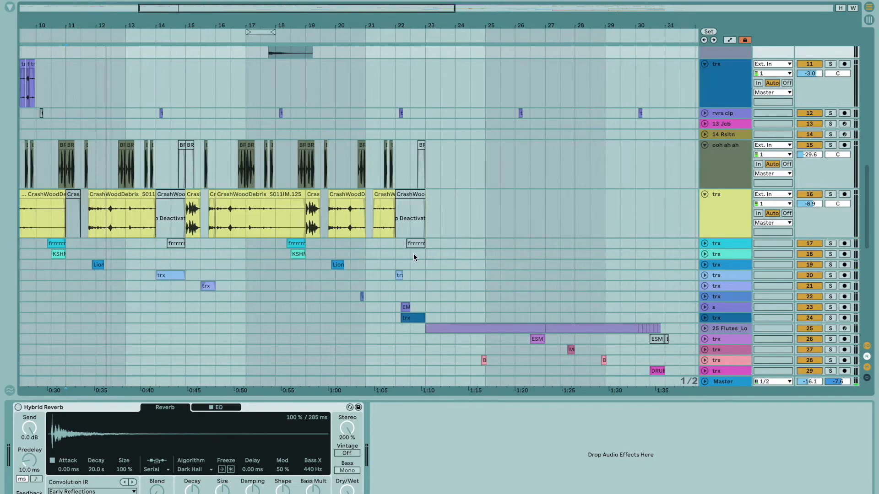
pyautogui.hscroll(-2, 187, 153)
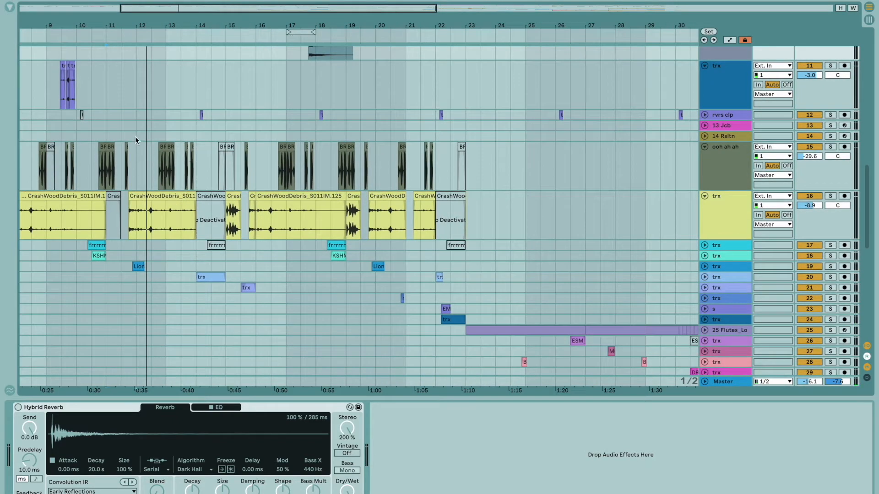
pyautogui.click(136, 135)
pyautogui.scroll(10, 309, 163)
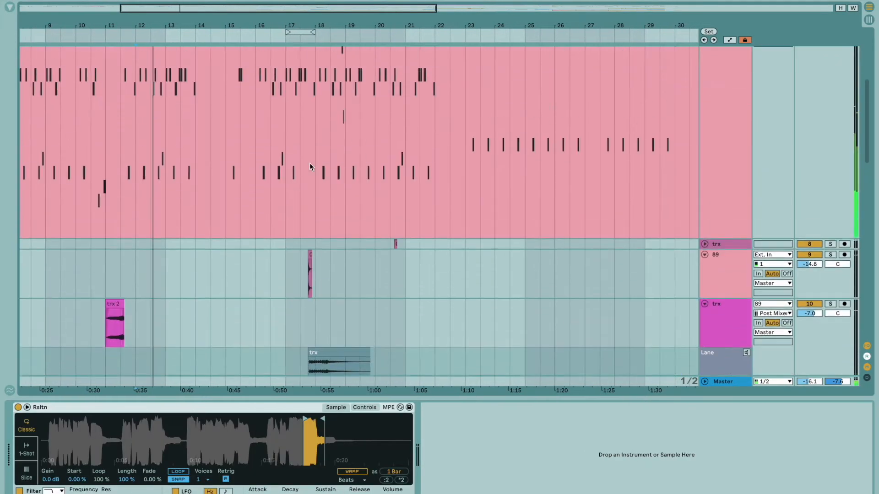
pyautogui.scroll(5, 309, 163)
pyautogui.scroll(-10, 309, 163)
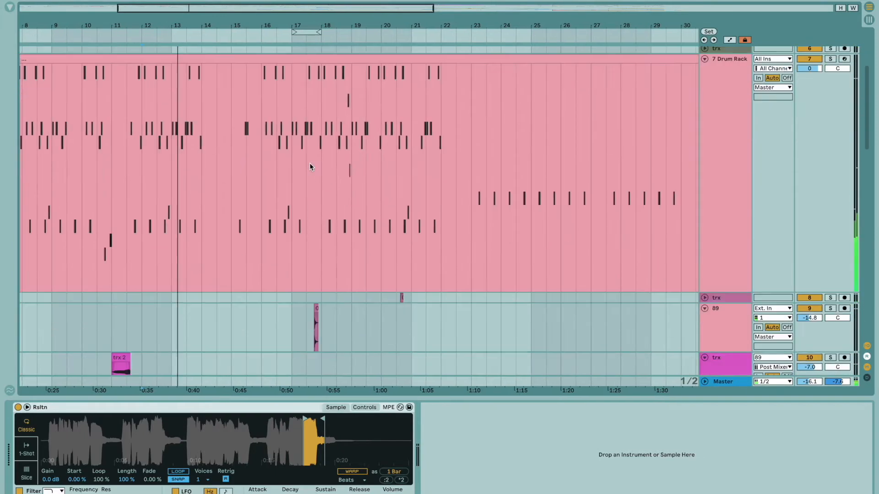
pyautogui.scroll(-5, 309, 163)
pyautogui.hscroll(-1, 309, 163)
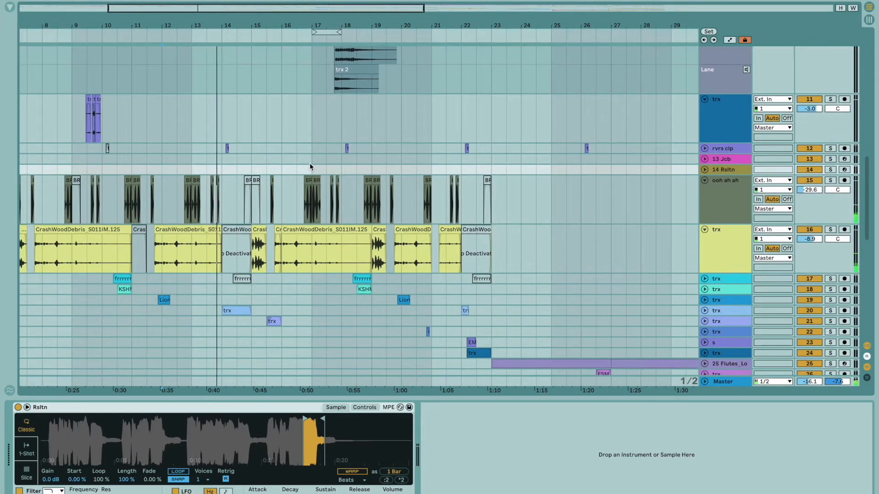
# Step: Select the ooh ah ah track's vocal clip around bar 13 and restart playback
pyautogui.click(177, 204)
pyautogui.press('space')
pyautogui.press('space')
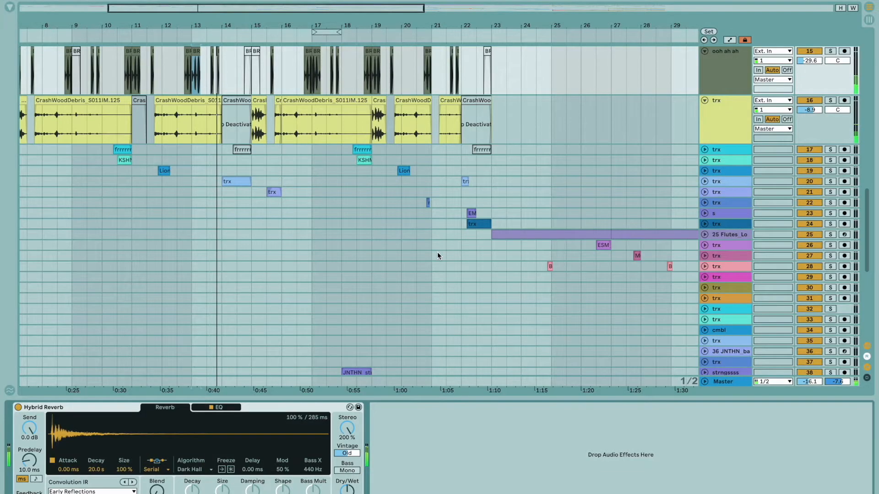
pyautogui.scroll(2, 438, 251)
pyautogui.scroll(2, 344, 240)
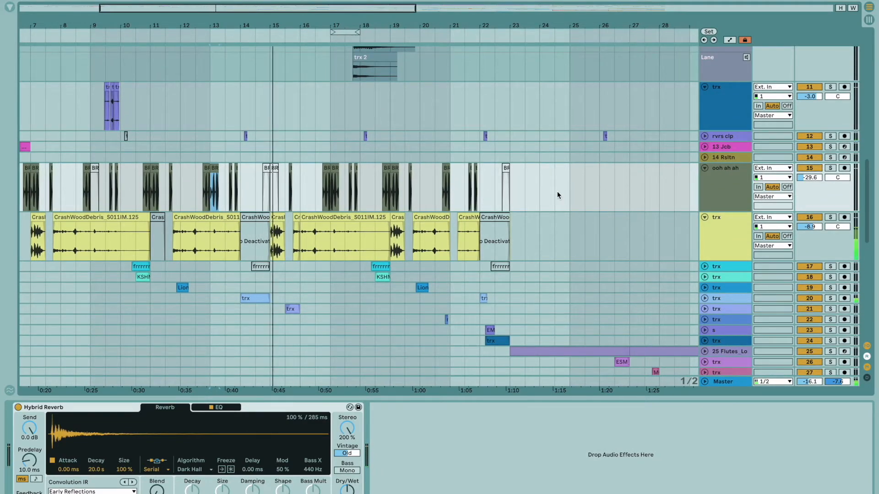
# Step: Unfold the 47 Collision track to show its Collision and Hybrid Reverb devices, and select its MIDI clip starting at bar 15
pyautogui.scroll(-10, 574, 188)
pyautogui.click(725, 212)
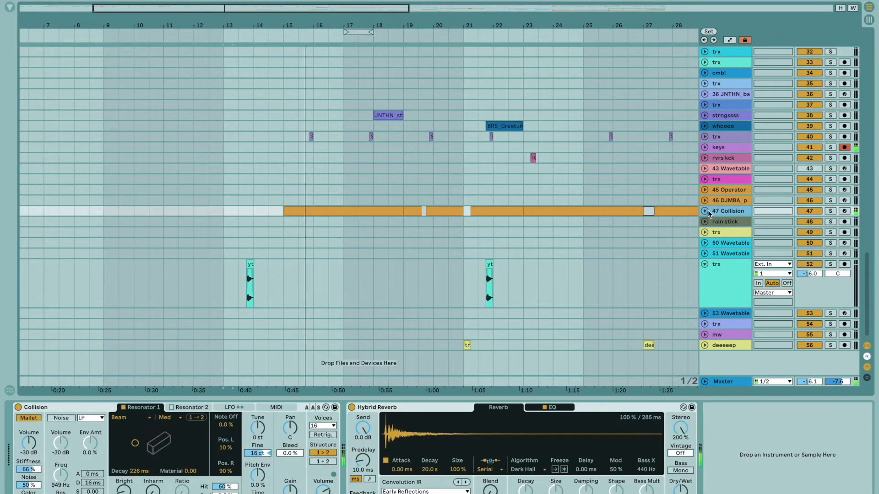
pyautogui.click(705, 211)
pyautogui.click(355, 213)
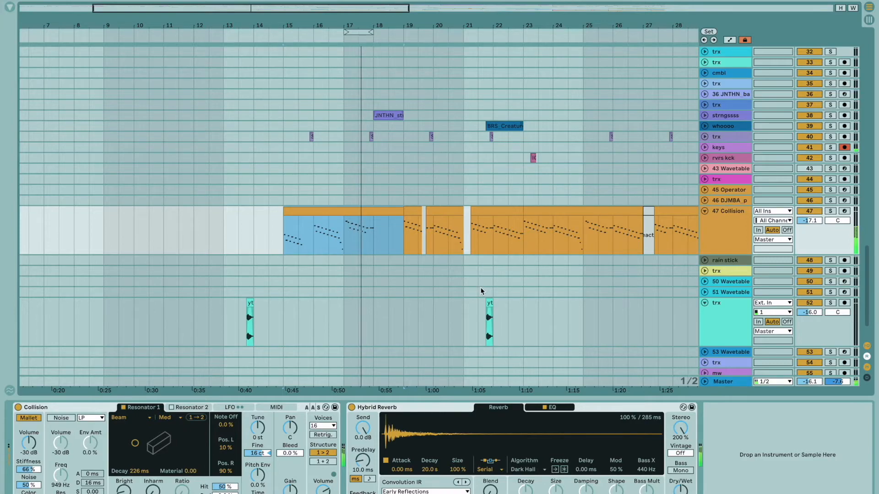
pyautogui.scroll(-3, 480, 287)
# Step: Unfold the strngssss track and zoom in on its JNTHN_strings_bass_screech clip at bar 18
pyautogui.scroll(12, 480, 287)
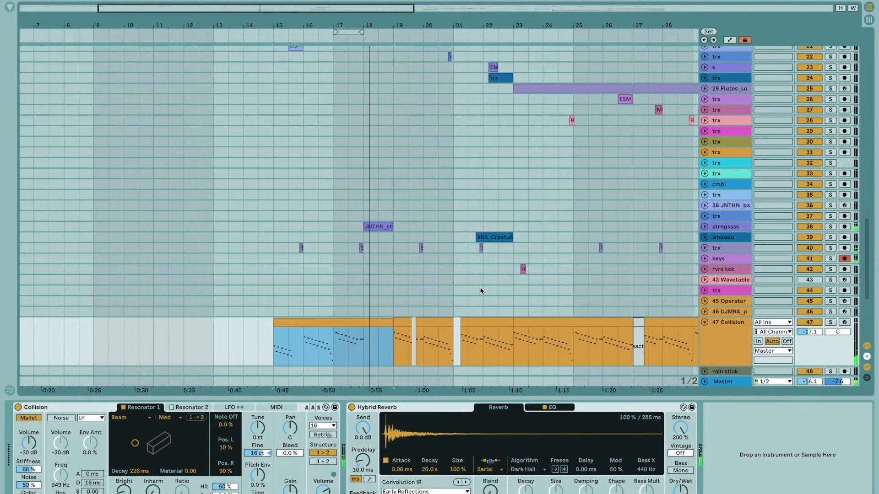
pyautogui.click(737, 229)
pyautogui.click(705, 226)
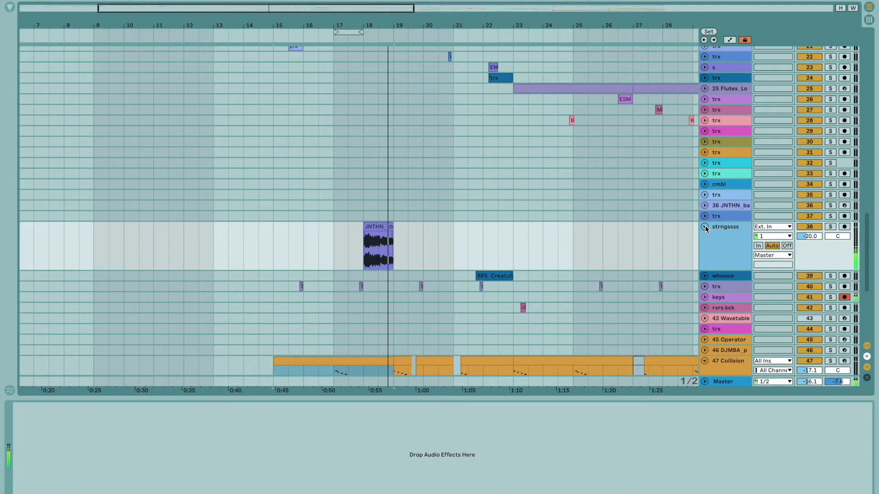
pyautogui.scroll(6, 374, 255)
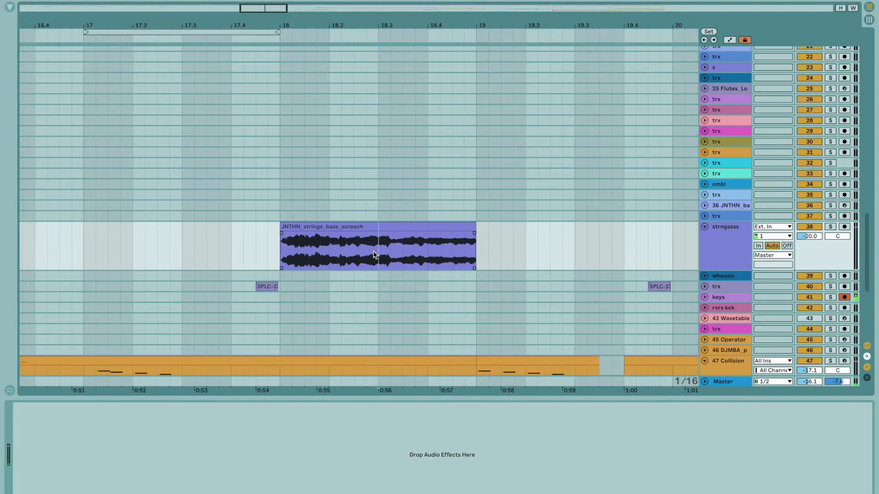
# Step: Audition the strings screech clip in solo from bar 18, and return to the full mix
pyautogui.click(281, 255)
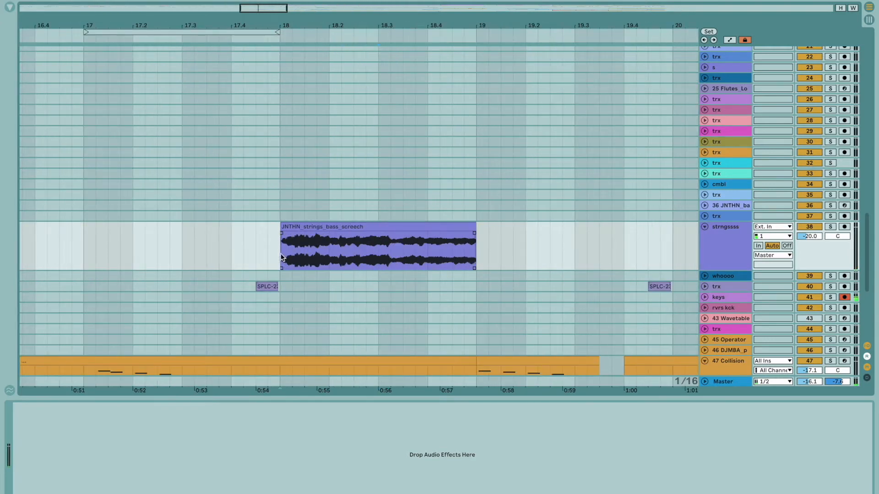
pyautogui.click(829, 226)
pyautogui.press('space')
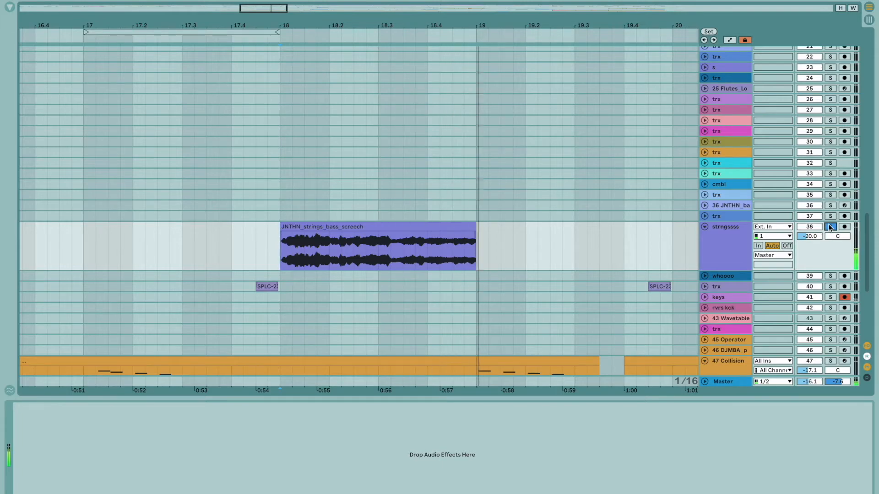
pyautogui.click(829, 226)
# Step: Hide the device view and unfold track 4 to show its trx 2 clip and take lanes near bar 19.4
pyautogui.scroll(-5, 655, 237)
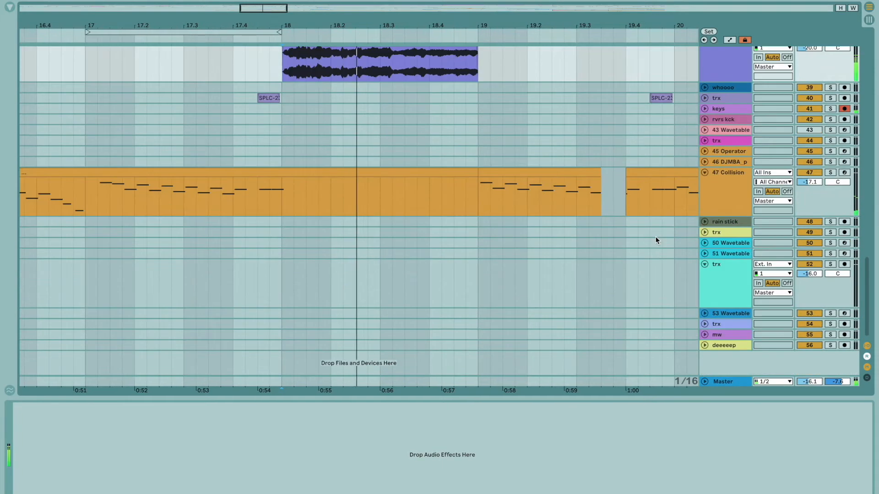
pyautogui.scroll(10, 655, 237)
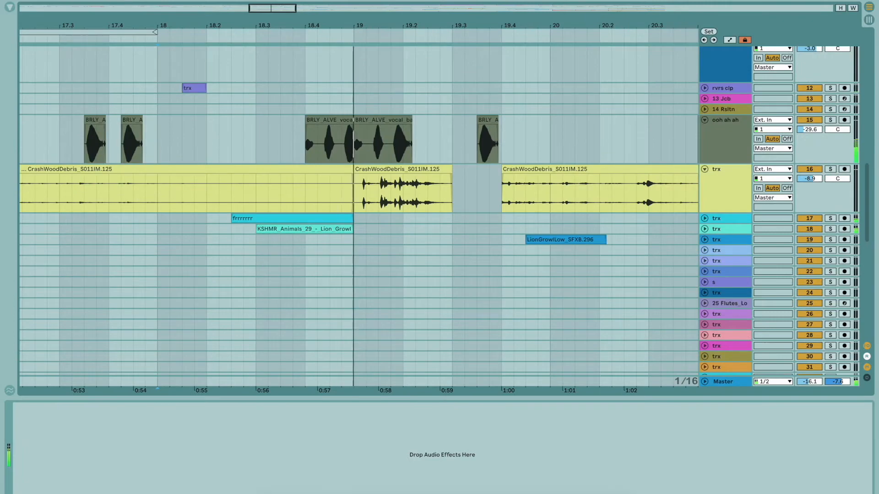
pyautogui.press('super+alt+l')
pyautogui.scroll(3, 631, 314)
pyautogui.hscroll(3, 632, 314)
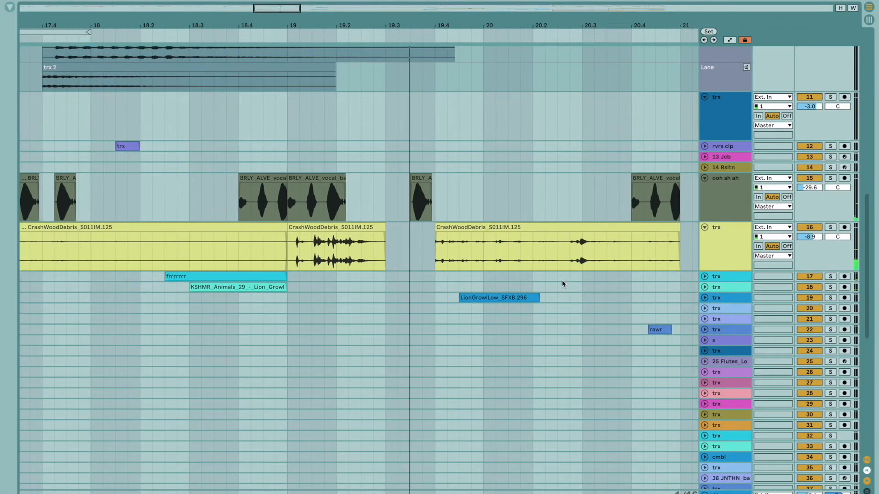
pyautogui.scroll(8, 543, 278)
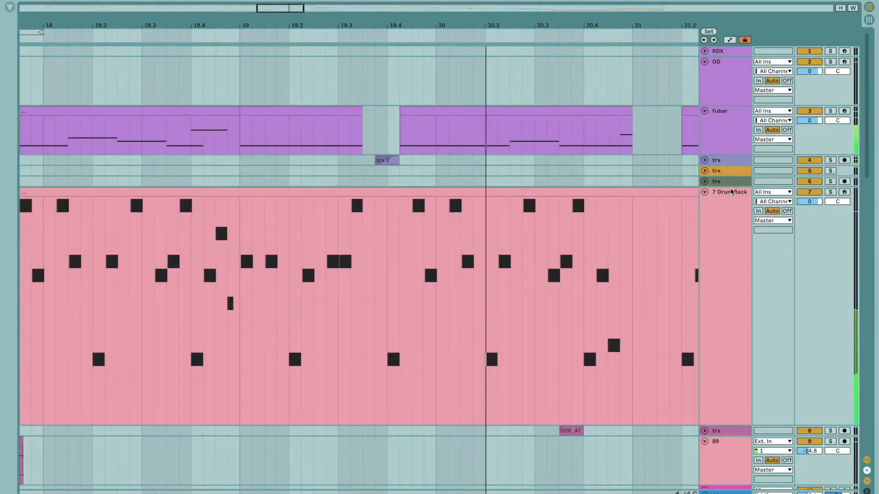
pyautogui.click(705, 161)
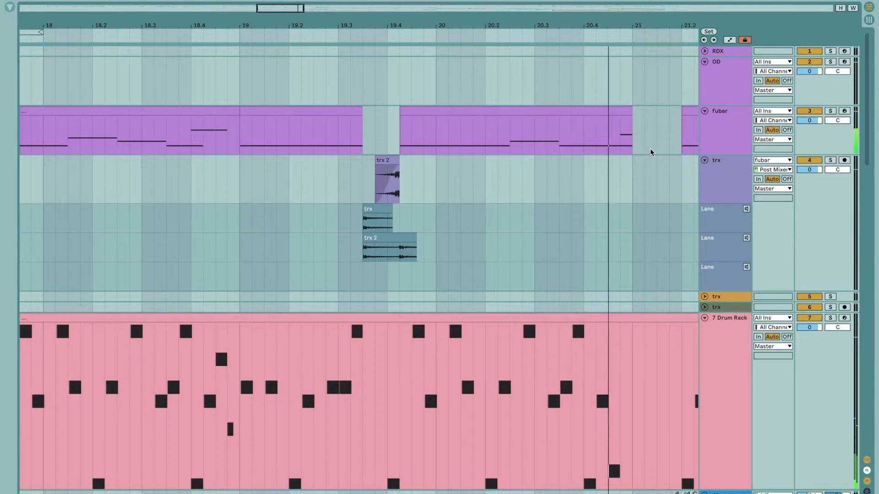
# Step: Unfold the deeeeep track and inspect the waveform of its trx clip at bar 21, returning to the device view
pyautogui.scroll(-10, 600, 204)
pyautogui.scroll(-10, 601, 202)
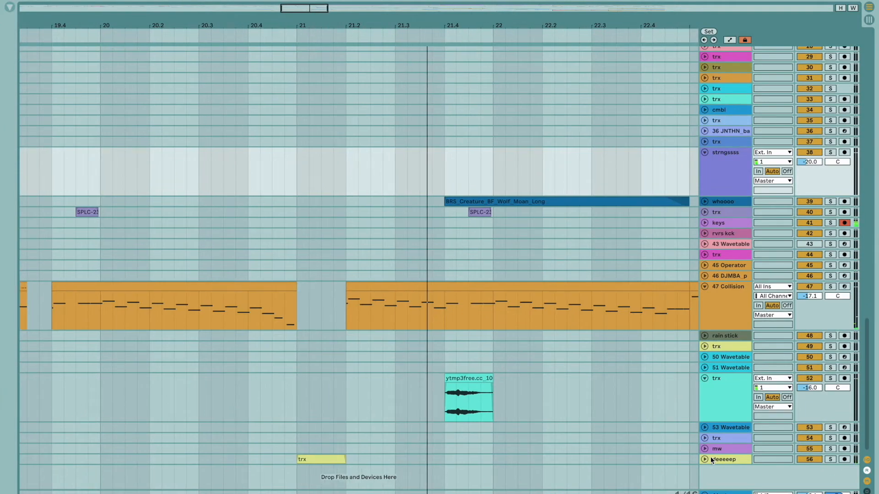
pyautogui.click(711, 458)
pyautogui.click(315, 427)
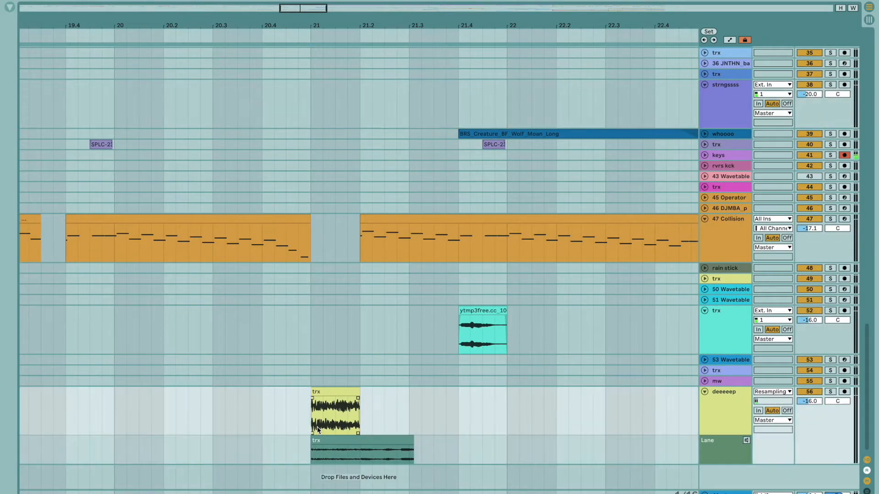
pyautogui.doubleClick(348, 395)
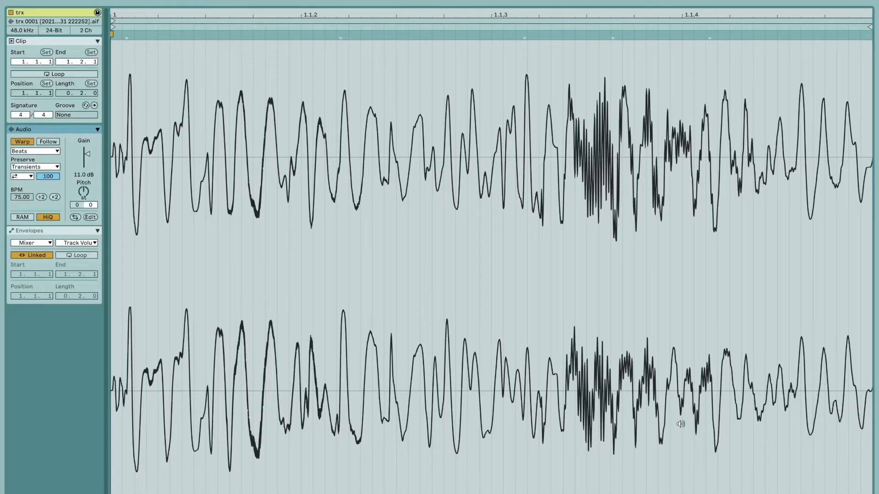
pyautogui.hotkey('shift', 'Tab')
# Step: Play the deeeeep track's clip from bar 21 in solo, and restart playback in the full mix
pyautogui.press('space')
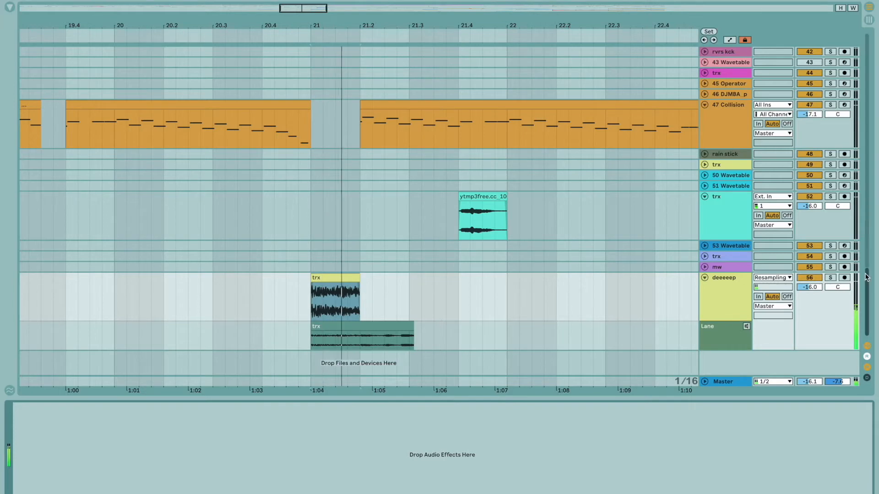
pyautogui.click(831, 278)
pyautogui.press('space')
pyautogui.press('space')
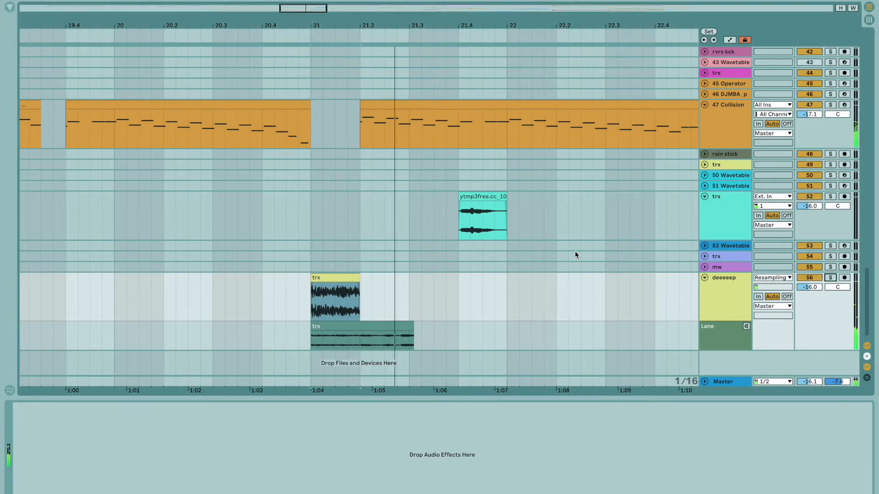
# Step: Unfold the whoooo track to show its BRS_Creature_BF_Wolf_Moan_Long clip
pyautogui.scroll(5, 586, 257)
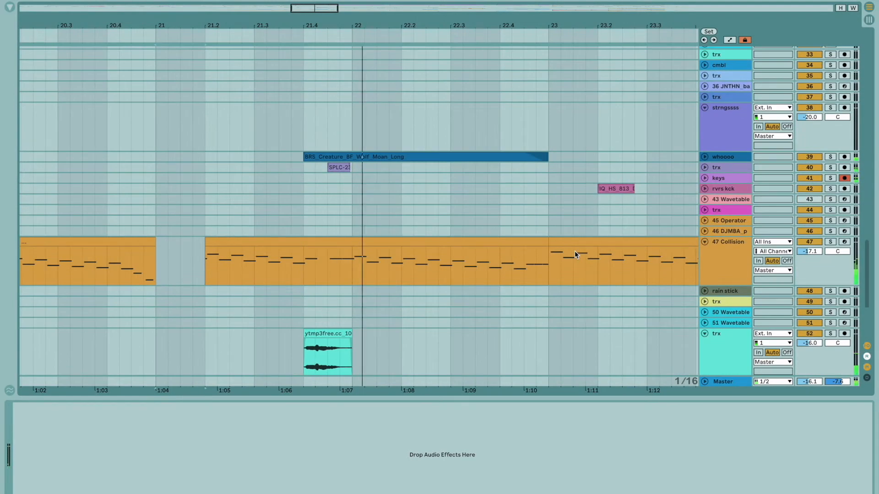
pyautogui.click(715, 155)
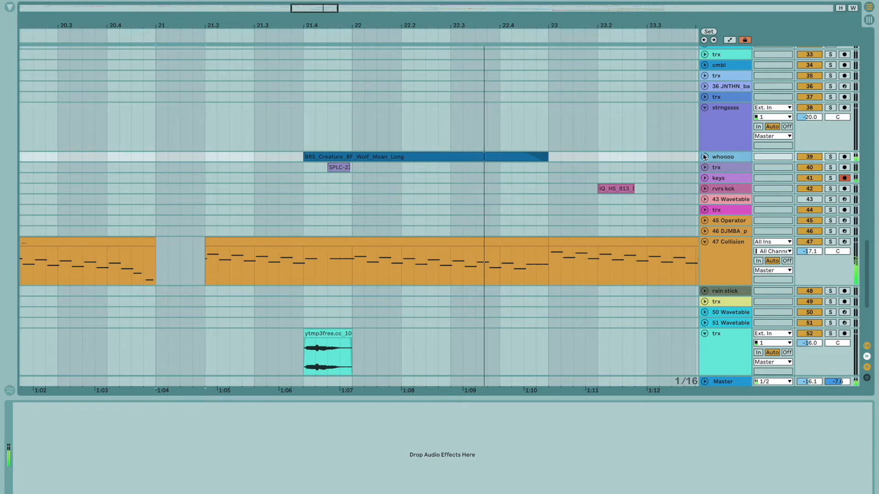
pyautogui.click(704, 156)
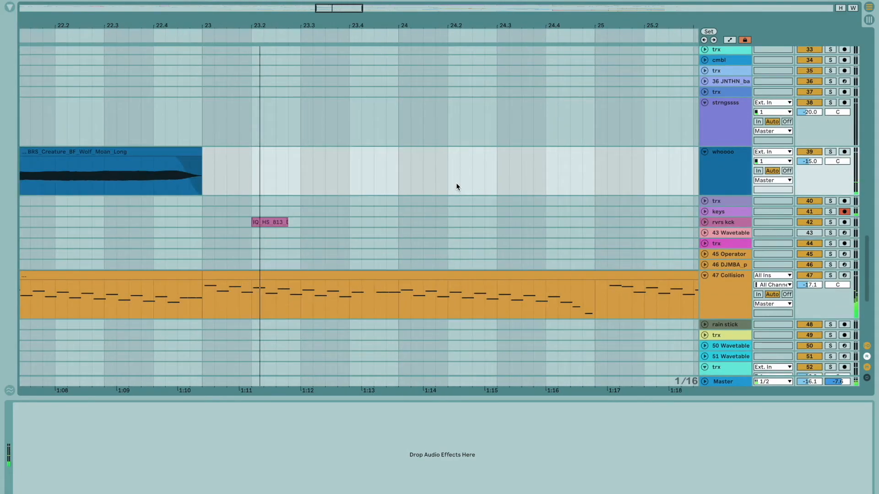
# Step: Unfold the 25 Flutes_Lo track to show its MIDI notes from bar 23 and its flute sampler
pyautogui.scroll(-6, 456, 187)
pyautogui.scroll(15, 456, 187)
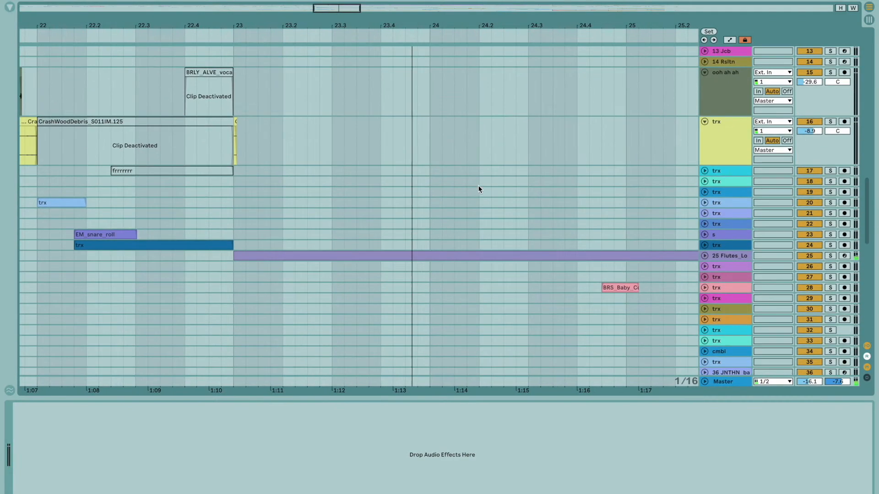
pyautogui.click(713, 255)
pyautogui.click(705, 256)
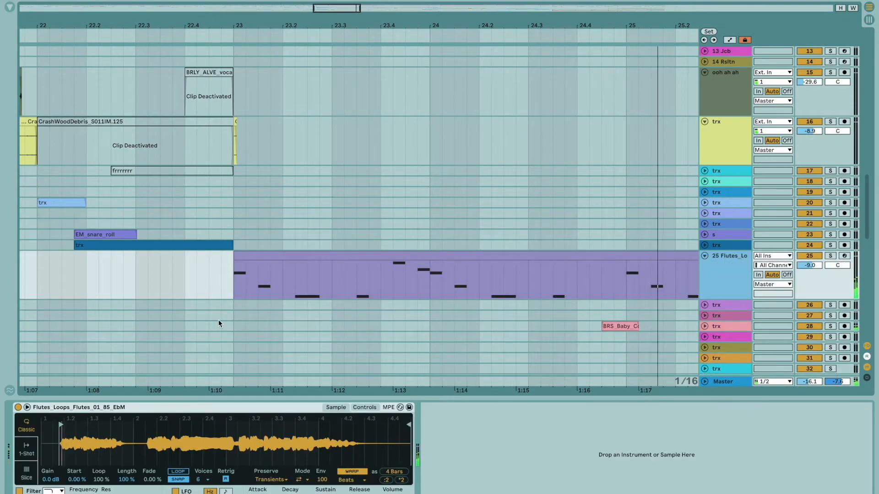
# Step: Unfold track 26 and play its ESM_Henchman_One_Shot_Vocal clip from bar 26.3
pyautogui.scroll(-2, 218, 320)
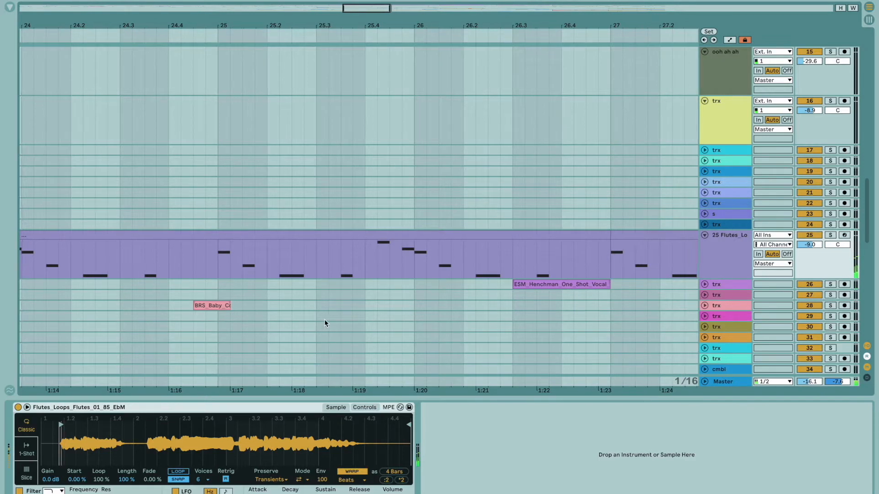
pyautogui.scroll(-5, 324, 319)
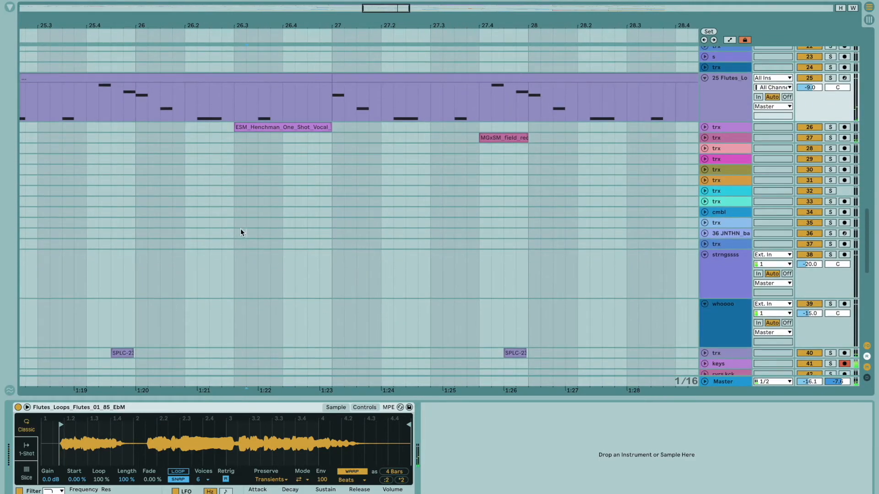
pyautogui.click(240, 229)
pyautogui.click(235, 224)
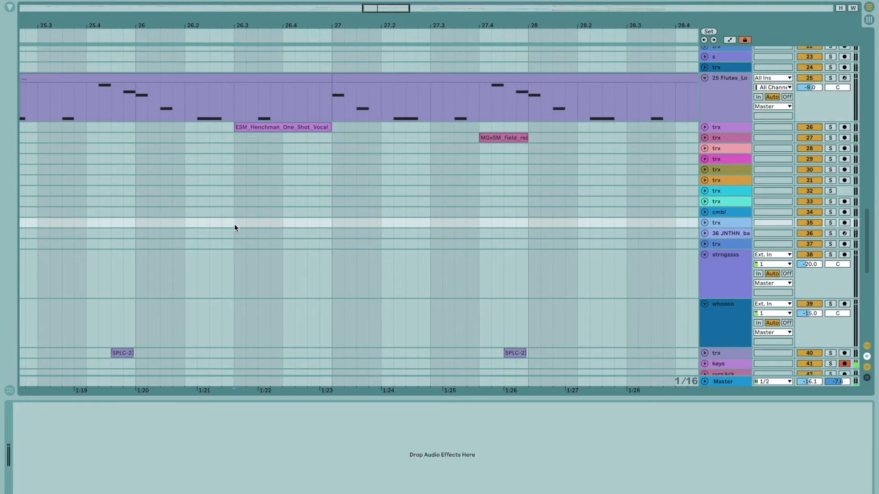
pyautogui.click(714, 131)
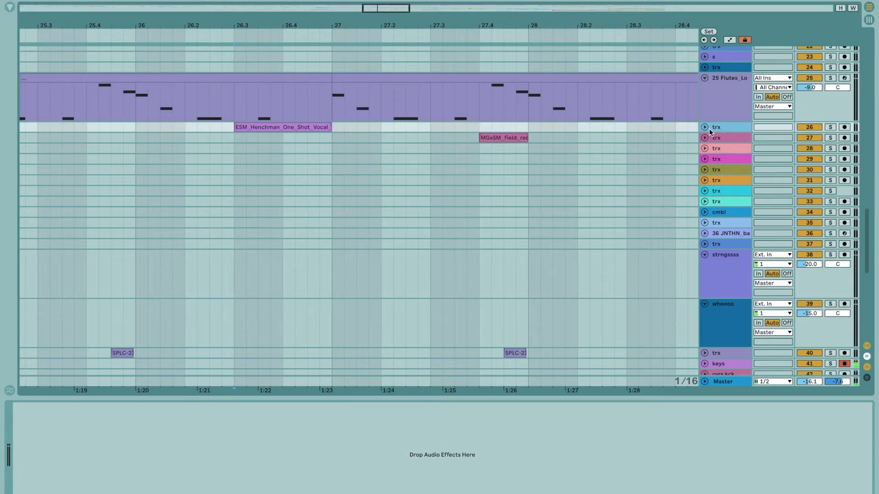
pyautogui.click(704, 127)
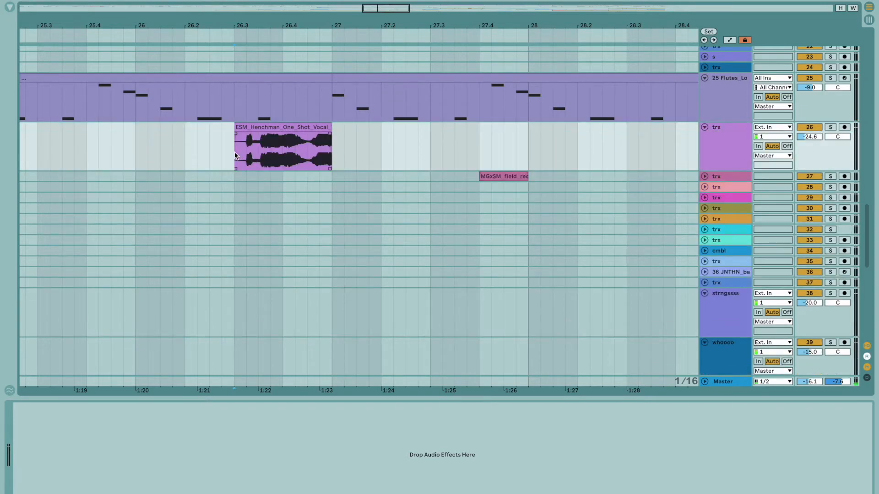
pyautogui.press('space')
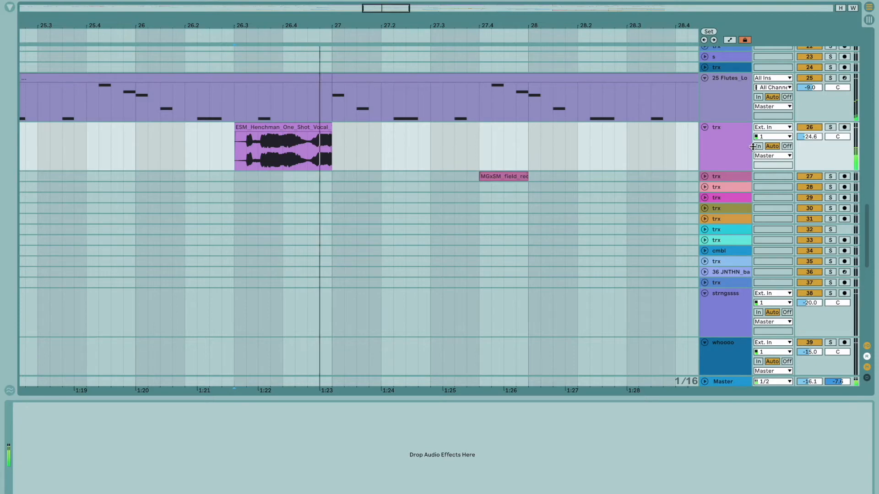
# Step: Select the OD bass track to show its OD sub sampler while the arrangement plays
pyautogui.scroll(-10, 673, 172)
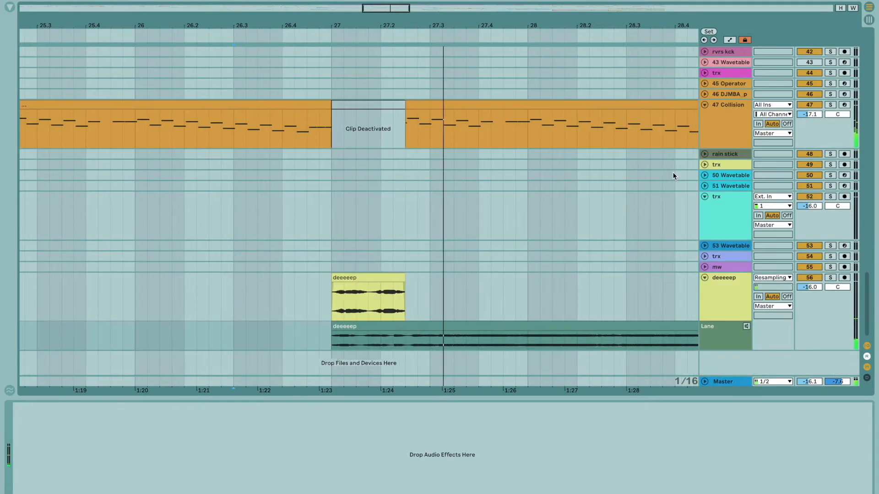
pyautogui.scroll(15, 645, 207)
pyautogui.scroll(5, 646, 209)
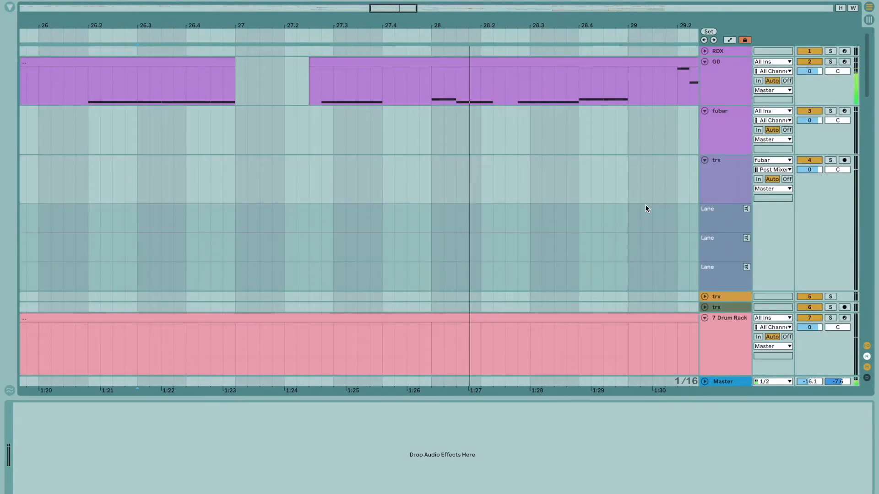
pyautogui.click(710, 81)
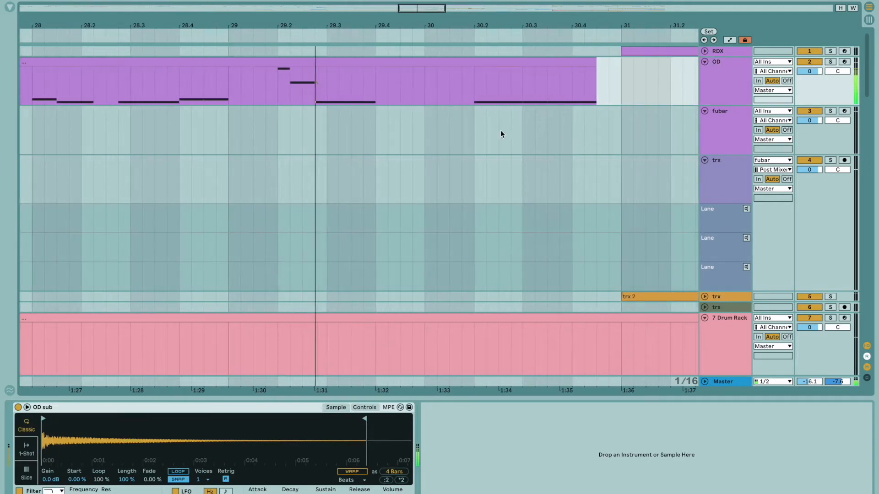
# Step: Replay the mix from bar 29.4, where the whoooo track's wolf moan starts, and show the 43 Wavetable track's device
pyautogui.scroll(-10, 499, 131)
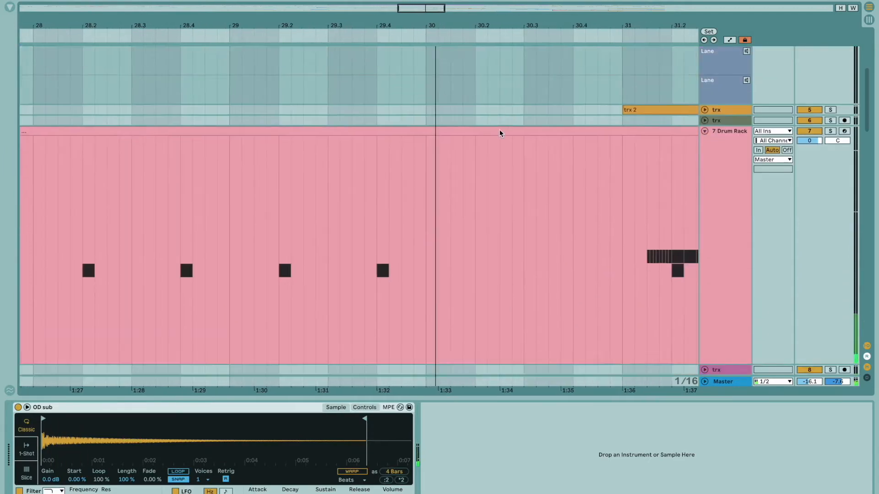
pyautogui.scroll(-10, 499, 130)
pyautogui.click(396, 223)
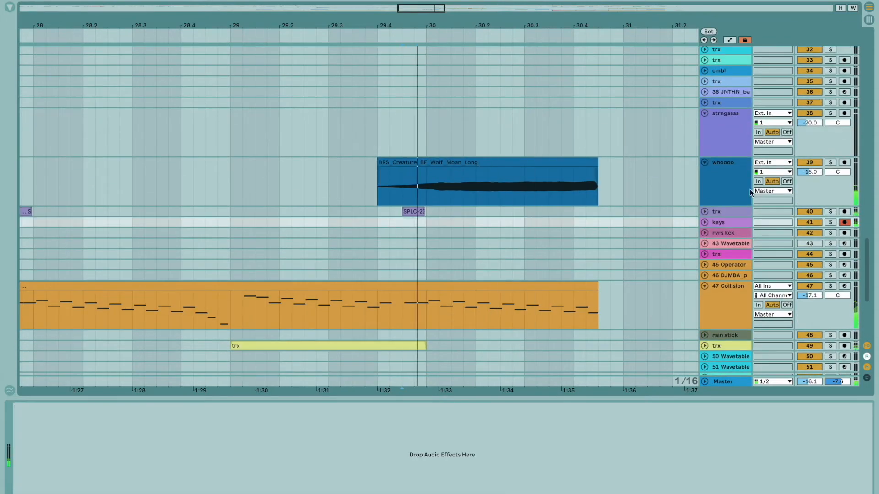
pyautogui.click(382, 241)
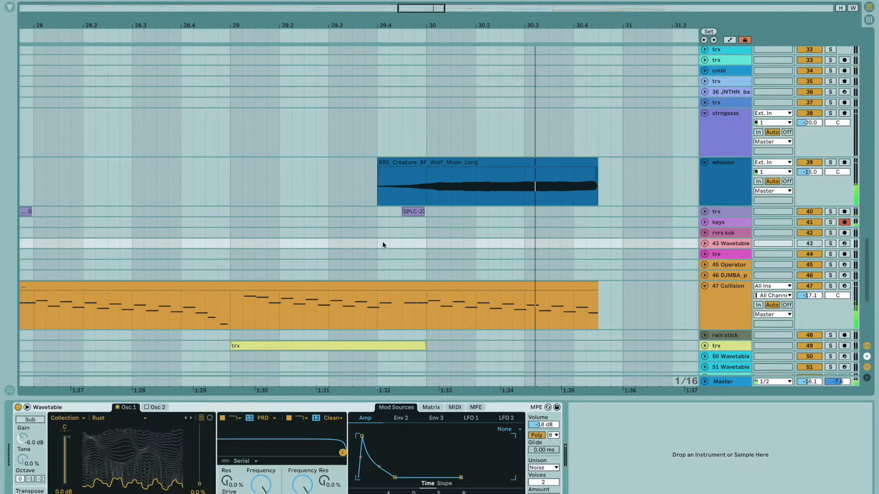
pyautogui.scroll(-3, 384, 241)
pyautogui.scroll(-3, 385, 242)
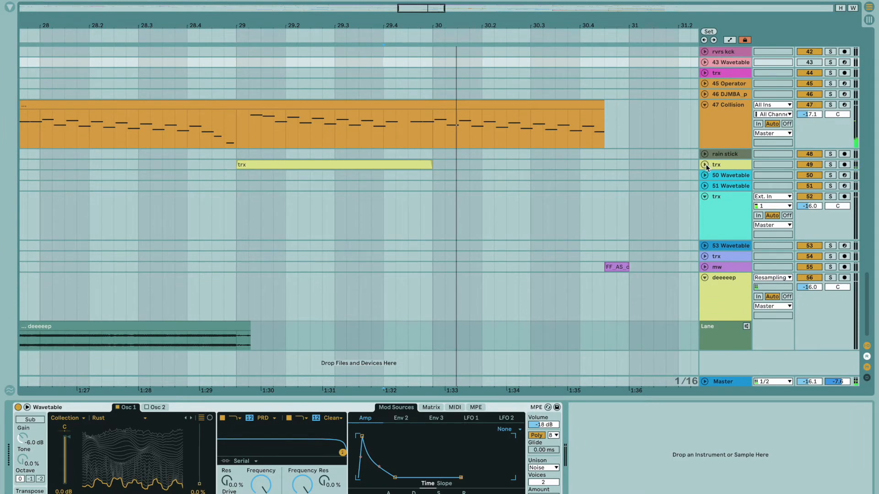
# Step: Unfold trx track 49, play its clip at bar 29 in solo, and stop playback
pyautogui.click(705, 165)
pyautogui.click(255, 188)
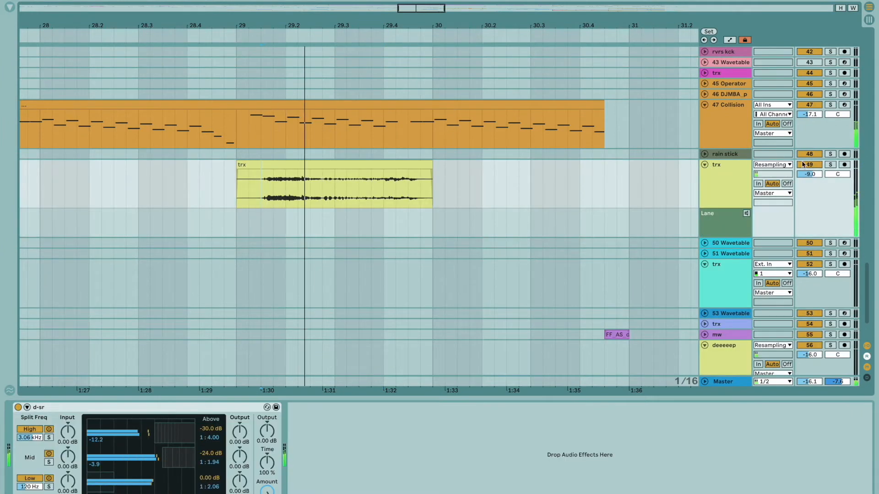
pyautogui.click(831, 165)
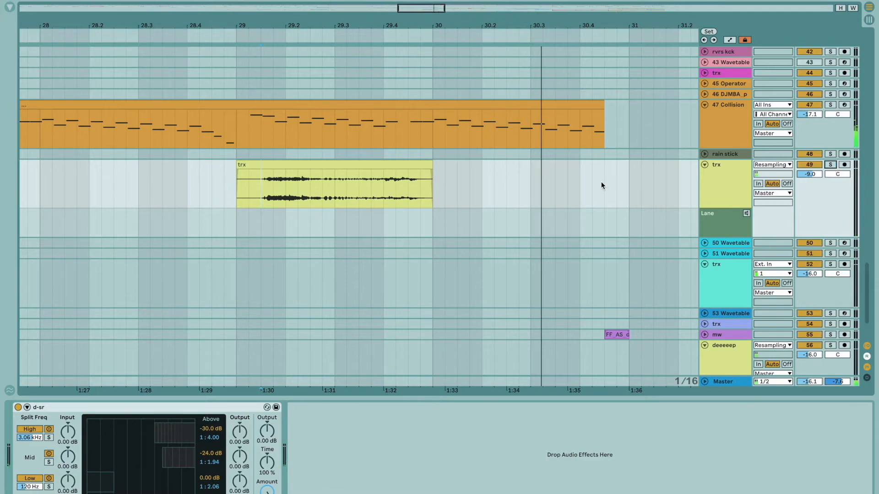
pyautogui.scroll(15, 601, 182)
pyautogui.scroll(-20, 601, 182)
pyautogui.click(521, 166)
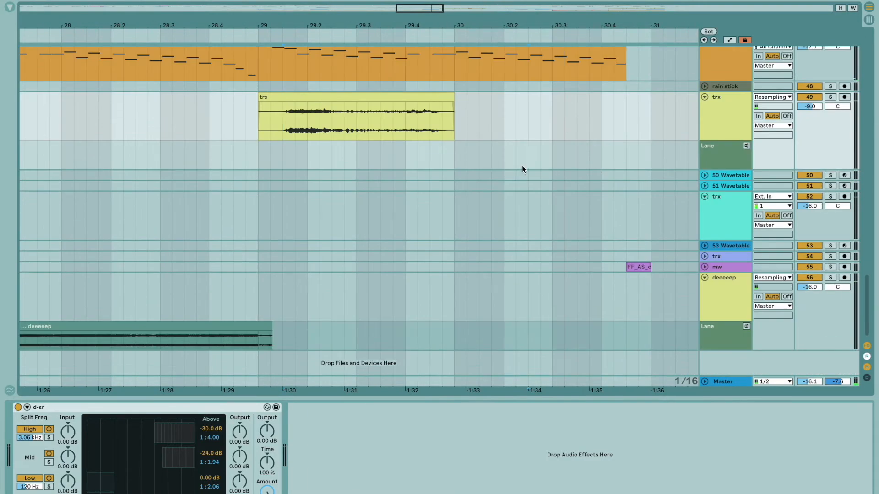
# Step: Fold trx track 4 with its take lanes and the 7 Drum Rack track
pyautogui.press('-')
pyautogui.press('-')
pyautogui.press('-')
pyautogui.scroll(10, 527, 185)
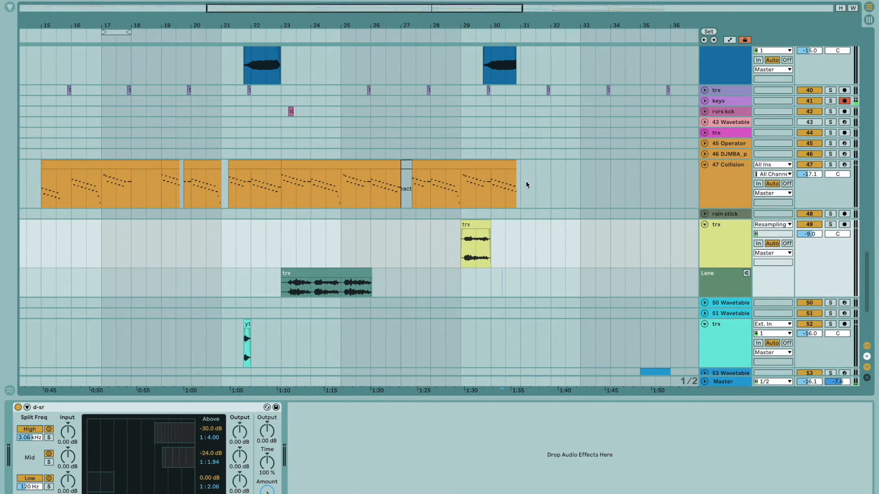
pyautogui.scroll(3, 525, 183)
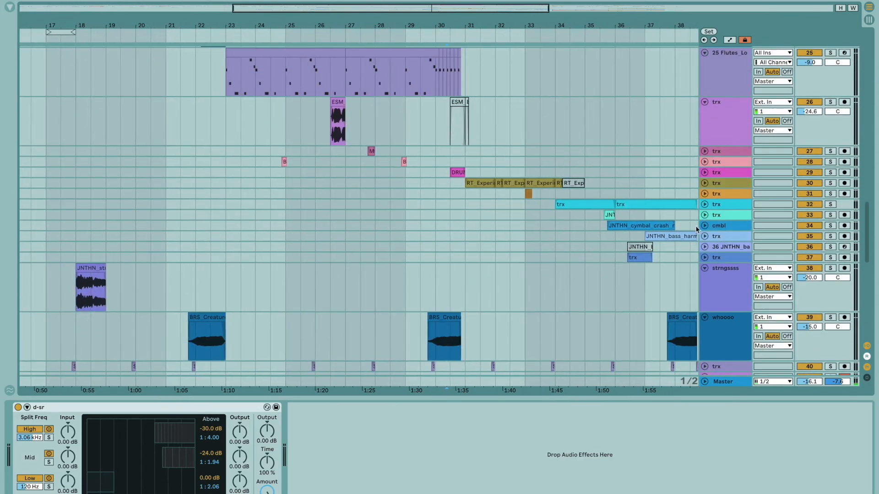
pyautogui.scroll(10, 720, 269)
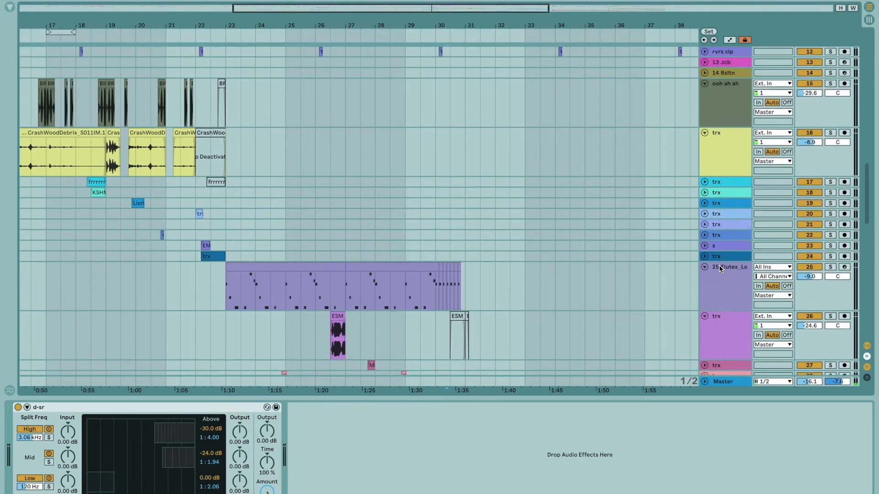
pyautogui.scroll(10, 719, 269)
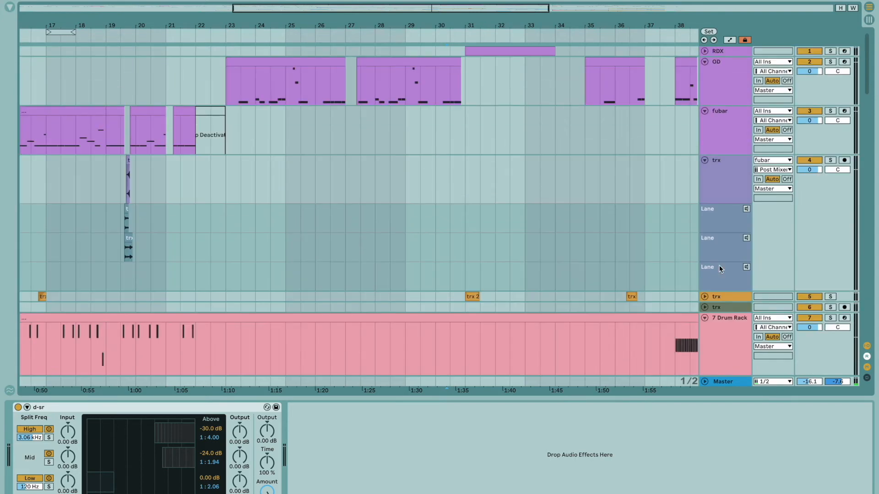
pyautogui.scroll(-1, 719, 270)
pyautogui.scroll(1, 719, 269)
pyautogui.click(725, 160)
pyautogui.click(703, 161)
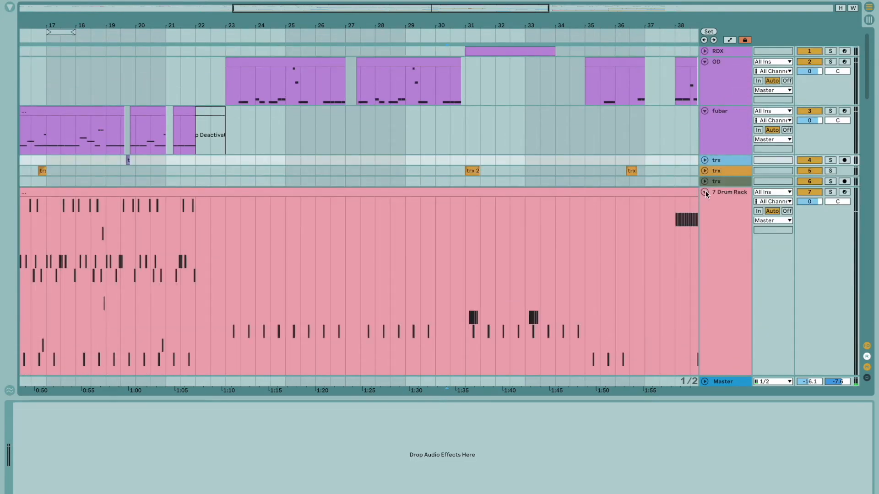
pyautogui.click(704, 192)
pyautogui.scroll(-5, 705, 191)
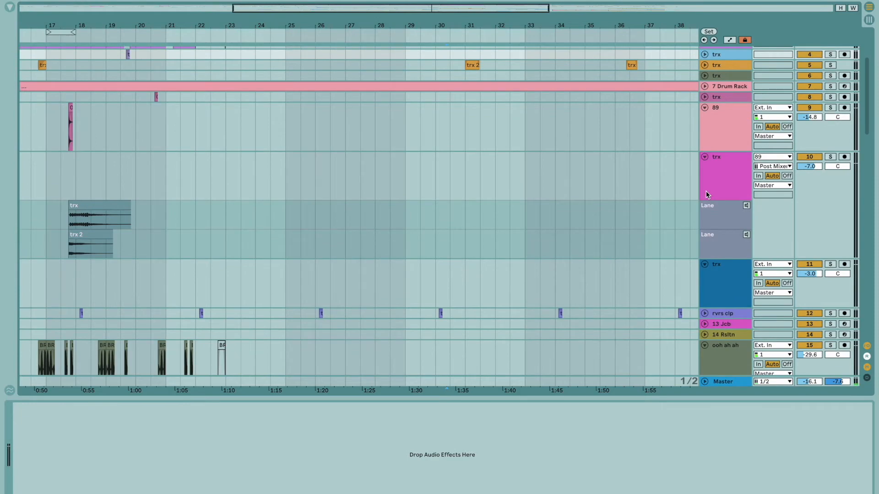
# Step: Play the arrangement from bar 29, and restart it just before bar 30 on the 45 Operator track, showing its Operator and Hybrid Reverb
pyautogui.scroll(-15, 705, 191)
pyautogui.scroll(3, 474, 209)
pyautogui.scroll(1, 474, 209)
pyautogui.click(407, 269)
pyautogui.press('space')
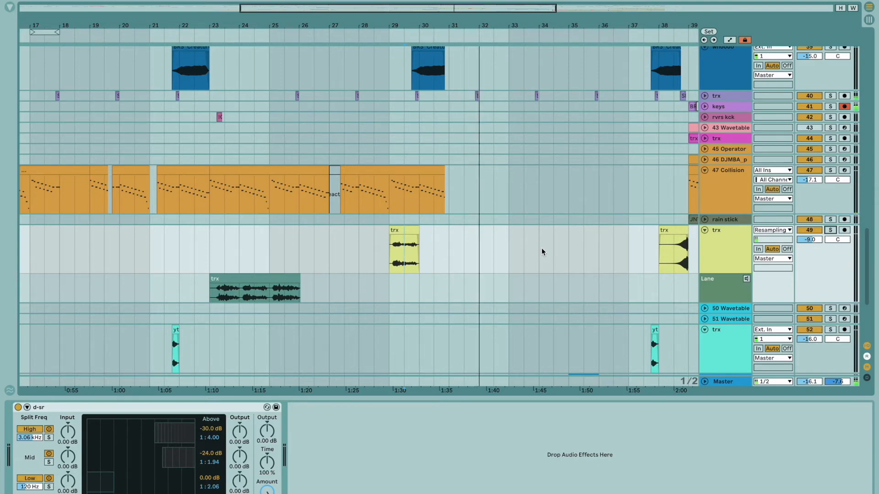
pyautogui.click(417, 151)
pyautogui.scroll(15, 472, 181)
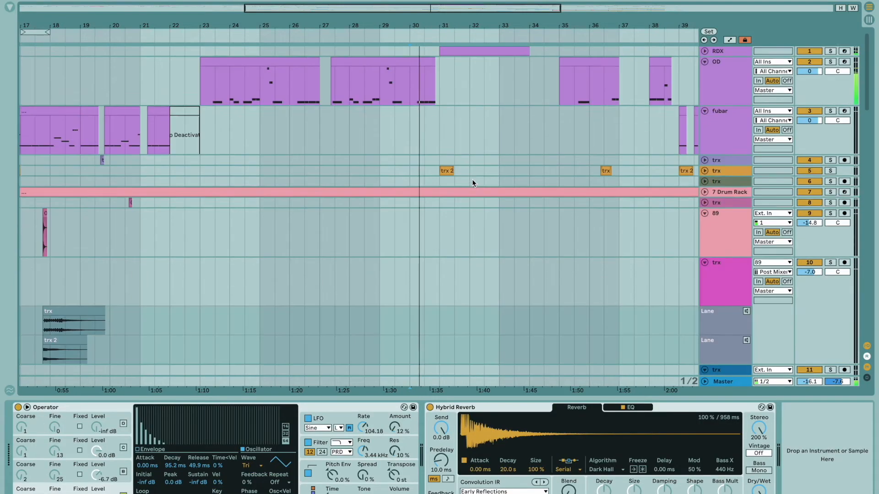
pyautogui.scroll(-15, 473, 185)
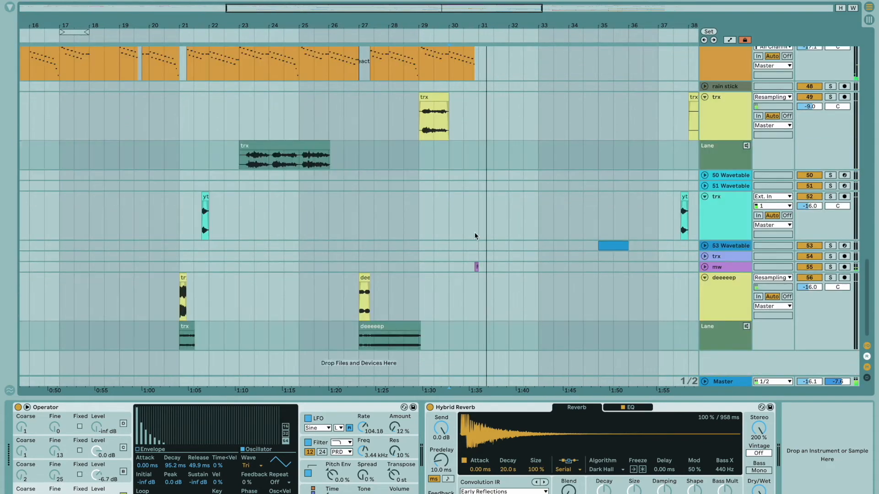
# Step: Play the mw track's clip just before bar 31 in solo, and return to the full mix
pyautogui.click(474, 265)
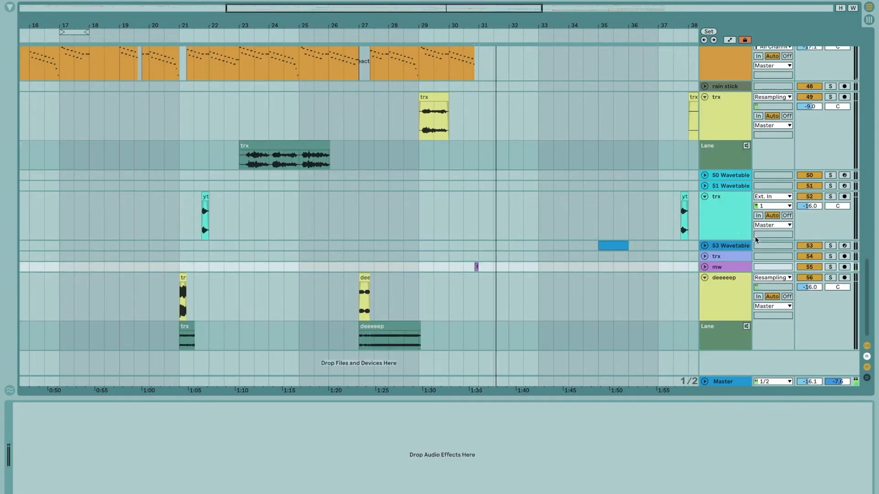
pyautogui.click(830, 267)
pyautogui.click(830, 268)
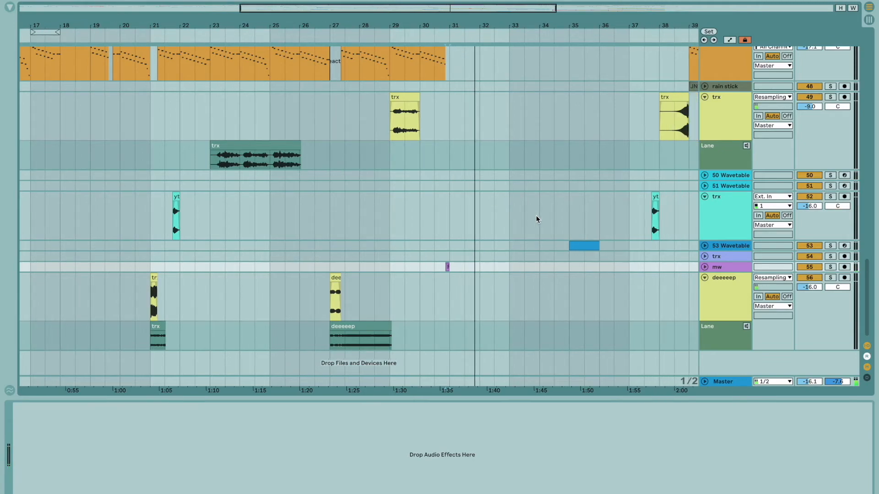
# Step: Unfold trx track 30 and play its RT_Experi clips from bar 31 in solo
pyautogui.scroll(10, 589, 244)
pyautogui.scroll(8, 590, 247)
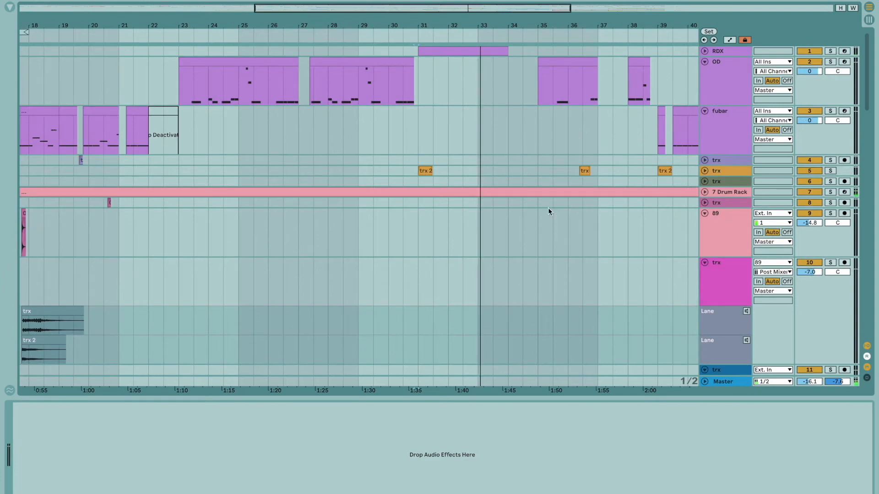
pyautogui.scroll(-6, 547, 129)
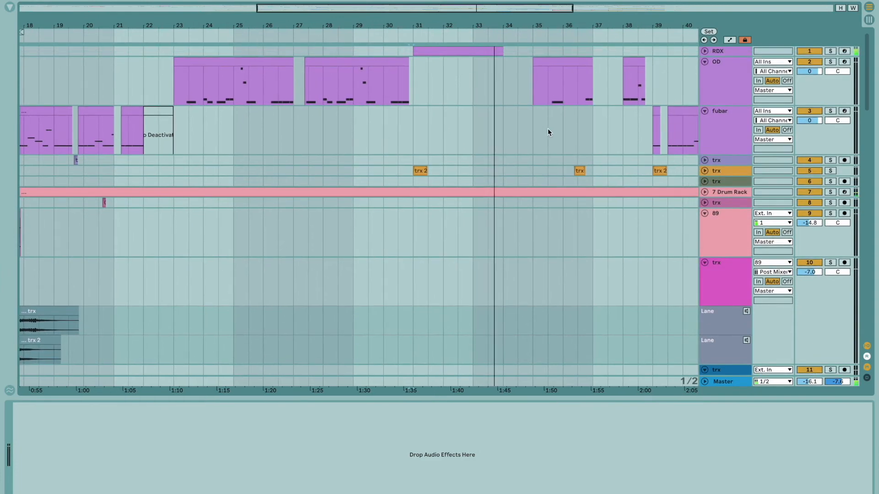
pyautogui.scroll(-8, 547, 128)
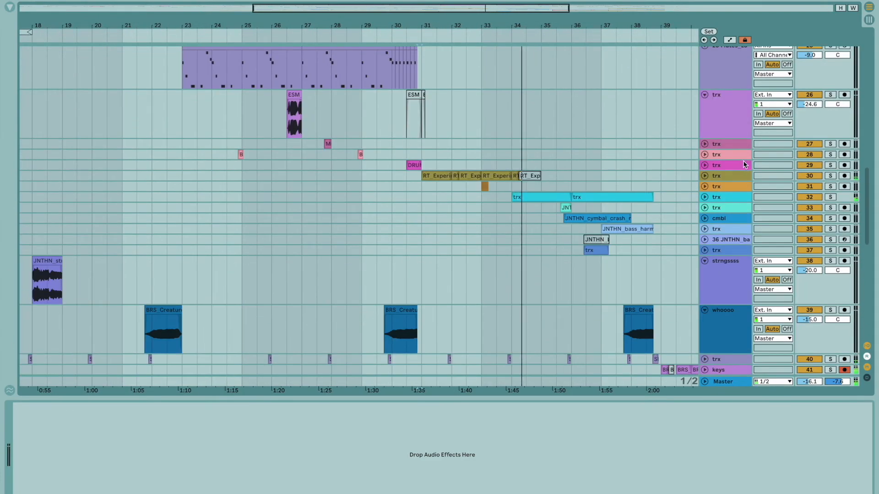
pyautogui.click(727, 175)
pyautogui.click(704, 176)
pyautogui.click(436, 175)
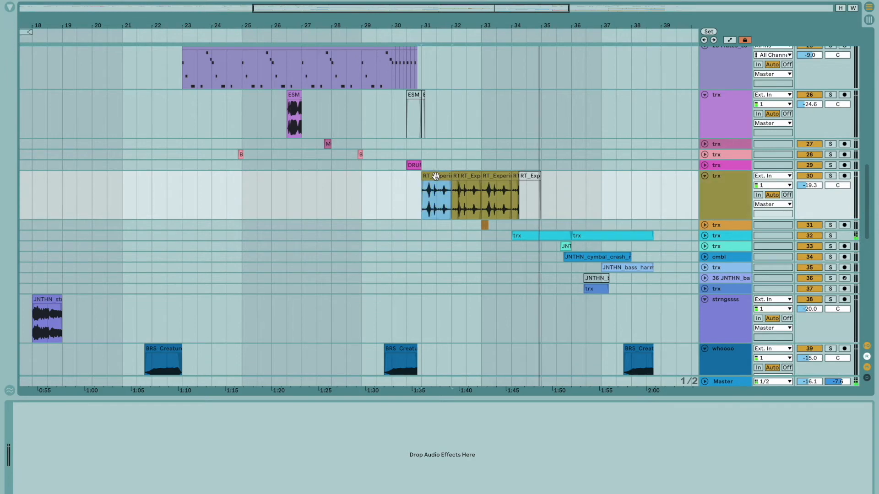
pyautogui.click(831, 177)
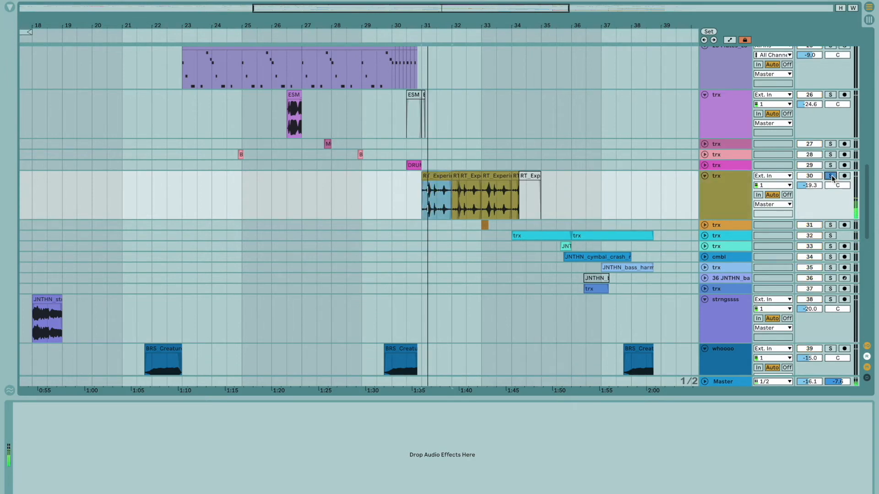
pyautogui.doubleClick(440, 175)
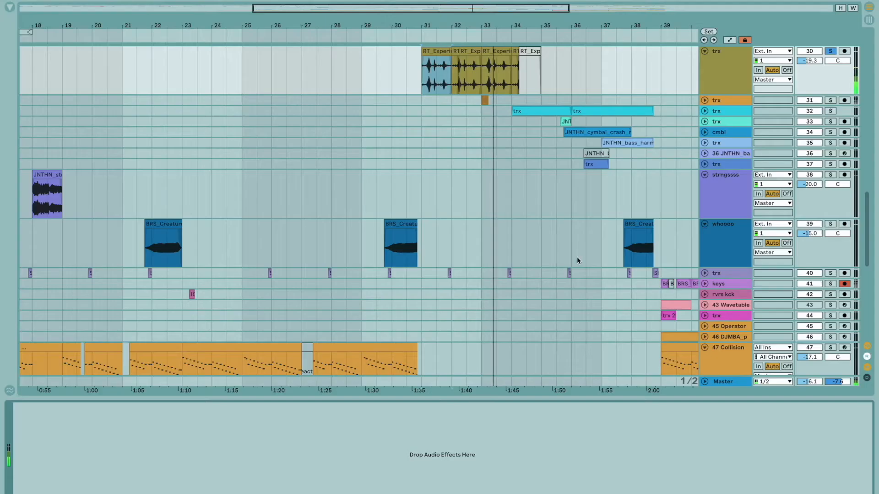
# Step: Turn off solo on track 30 and restart playback of the full mix just before bar 34
pyautogui.scroll(3, 537, 204)
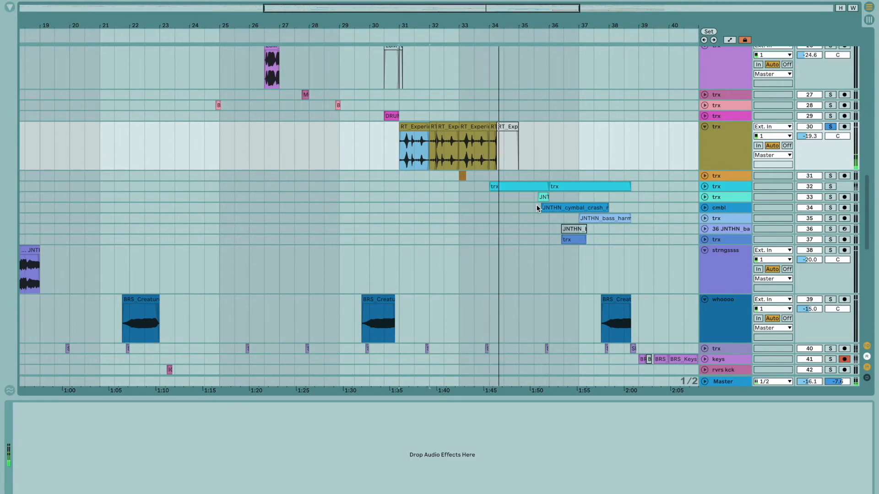
pyautogui.click(830, 126)
pyautogui.click(485, 174)
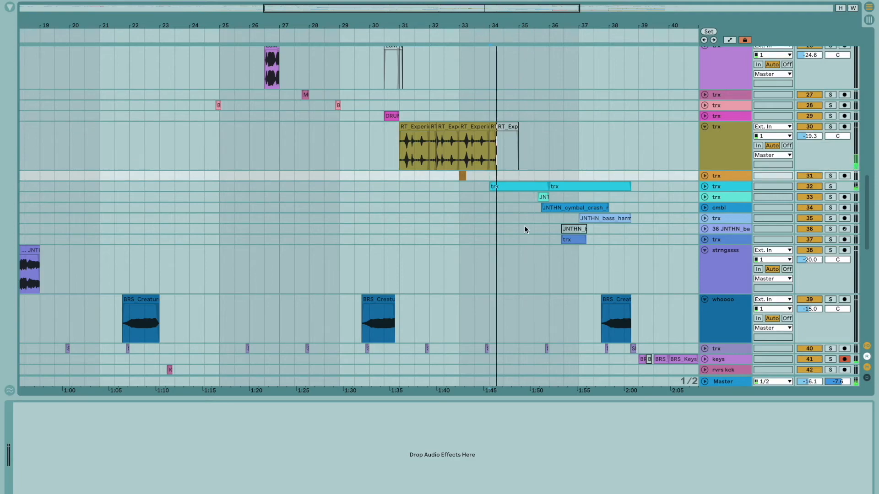
# Step: Unfold trx track 32, play its clips between bars 34 and 39 in solo, and return to the full mix
pyautogui.scroll(-10, 513, 275)
pyautogui.scroll(10, 513, 282)
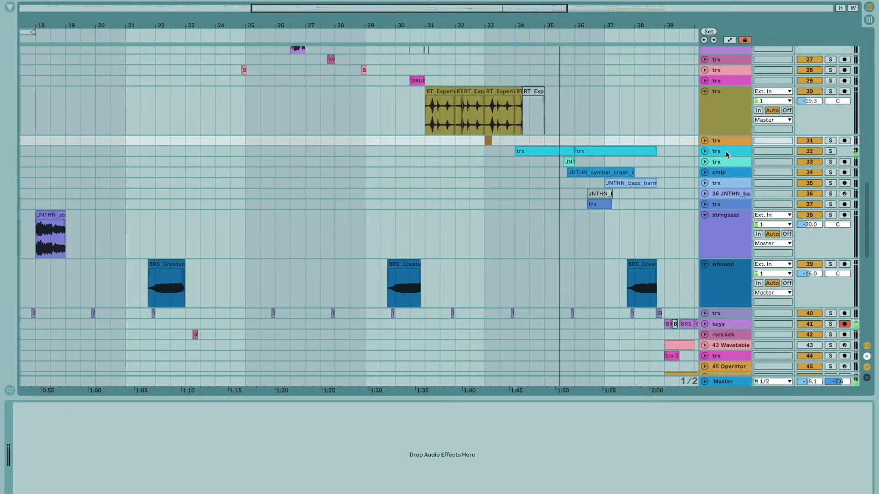
pyautogui.click(710, 152)
pyautogui.click(704, 151)
pyautogui.click(830, 151)
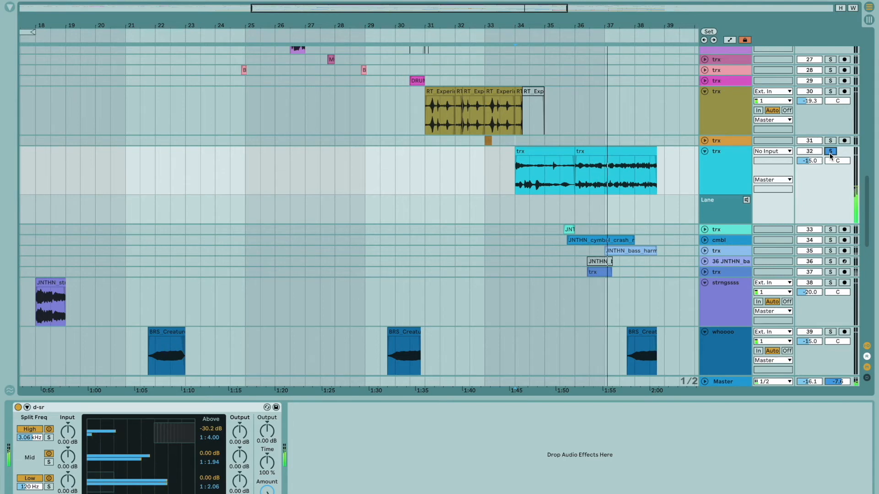
pyautogui.click(830, 153)
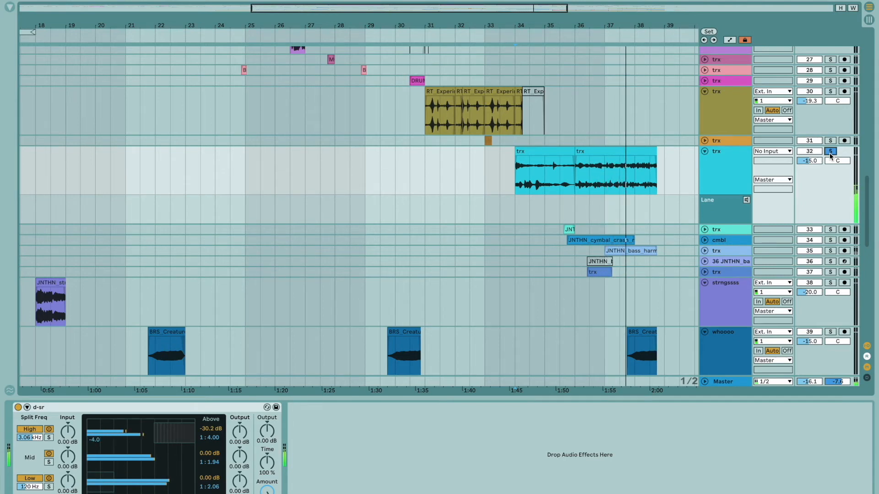
# Step: Restart playback of the full mix from bar 36
pyautogui.scroll(-5, 573, 237)
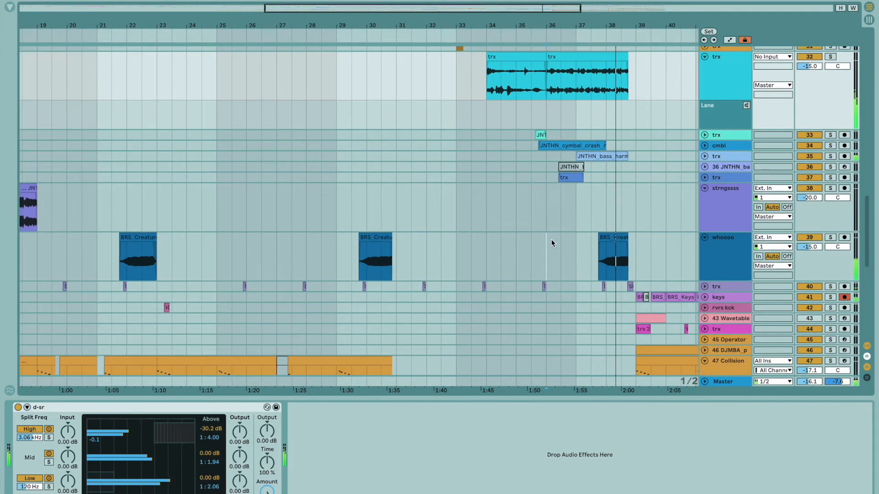
pyautogui.click(551, 239)
pyautogui.scroll(-3, 551, 238)
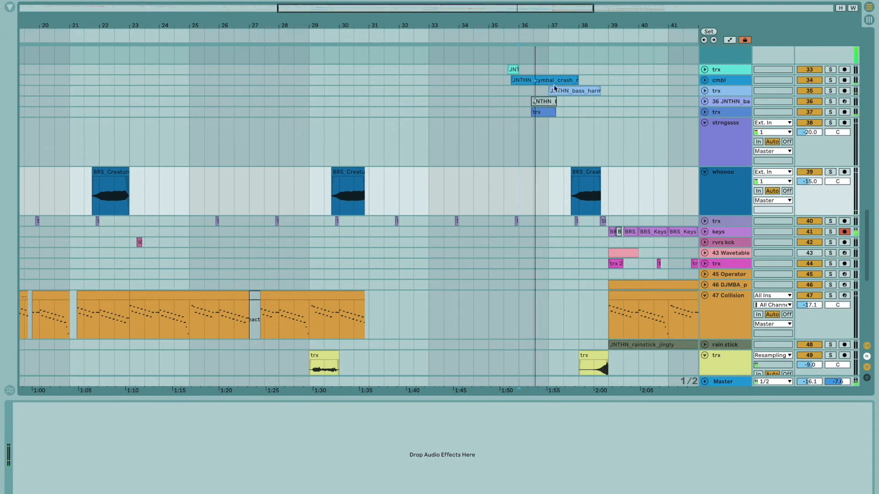
# Step: Unfold trx track 37 and play its clip just before bar 37 in solo, returning to the full mix
pyautogui.click(717, 113)
pyautogui.click(705, 113)
pyautogui.click(548, 111)
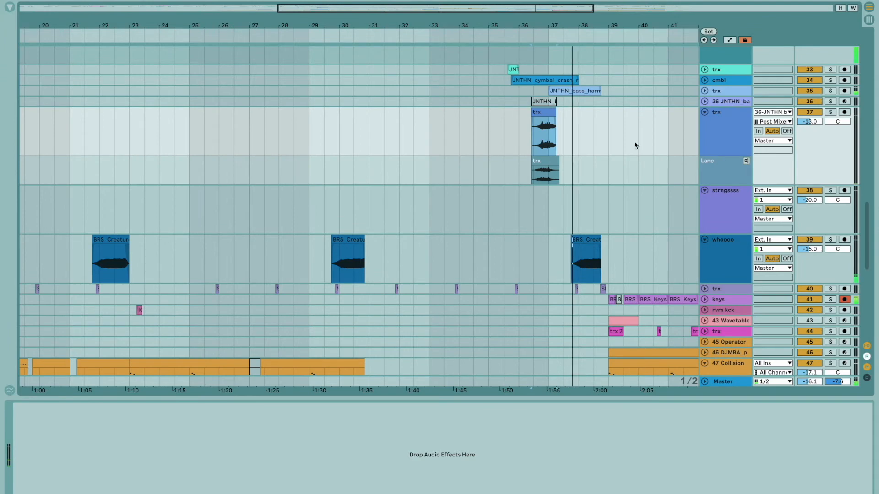
pyautogui.click(830, 113)
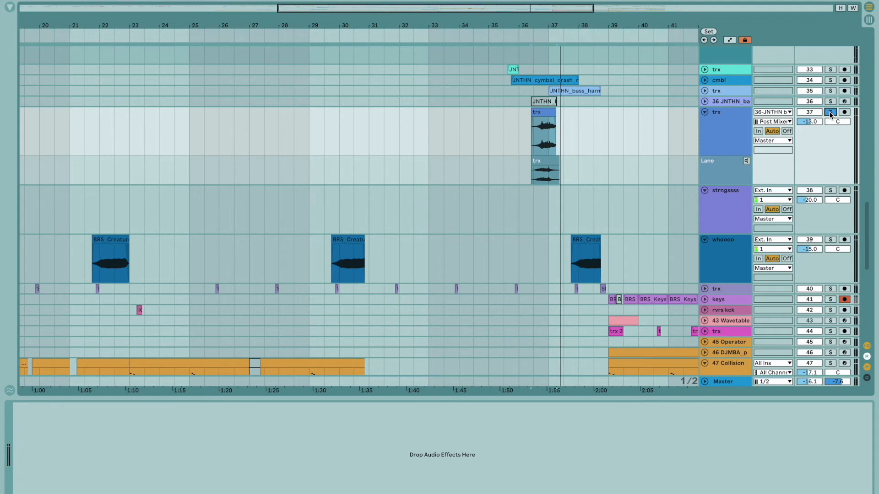
pyautogui.click(830, 112)
# Step: Play the trx track 49 clip leading into bar 39 in solo, and return to the full mix
pyautogui.scroll(-5, 683, 147)
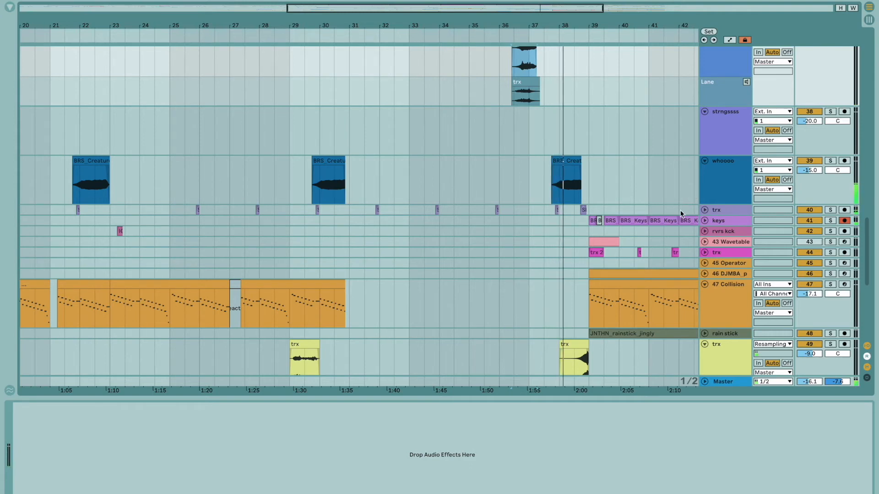
pyautogui.scroll(-15, 680, 209)
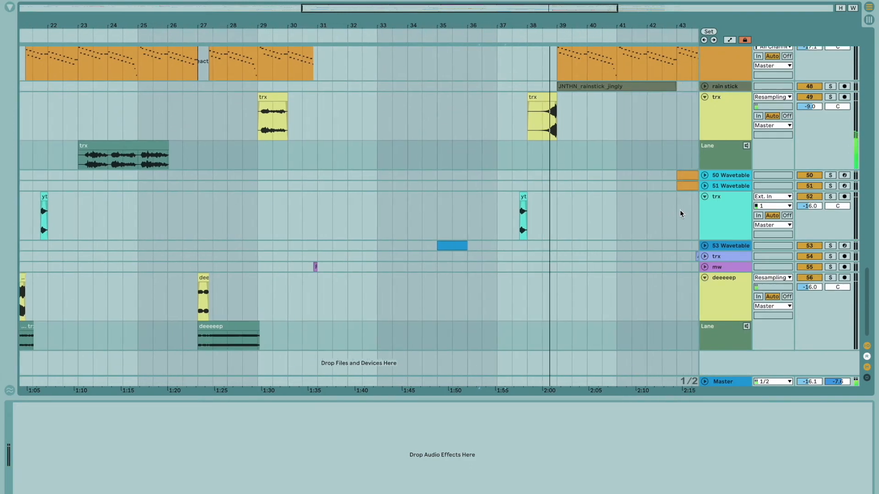
pyautogui.click(542, 118)
pyautogui.click(834, 97)
pyautogui.click(834, 98)
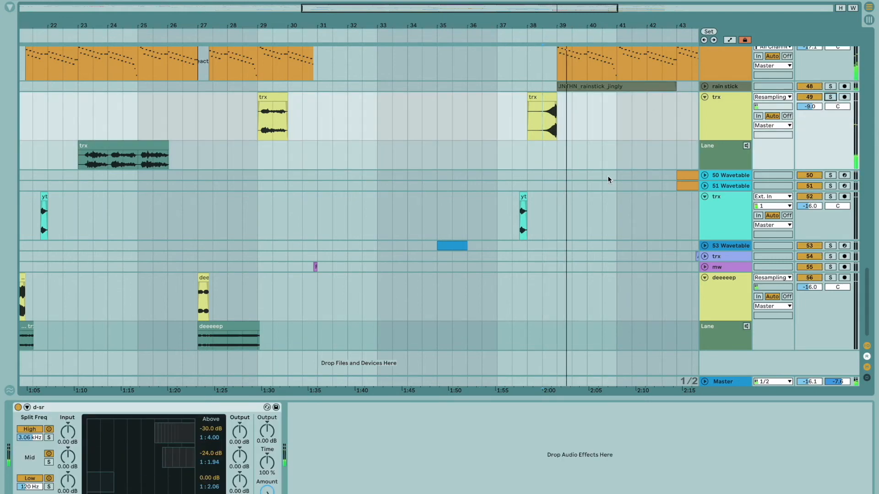
# Step: Show the Collision and Hybrid Reverb devices of track 47 while the section from bar 39 plays
pyautogui.scroll(5, 608, 175)
pyautogui.hscroll(5, 608, 175)
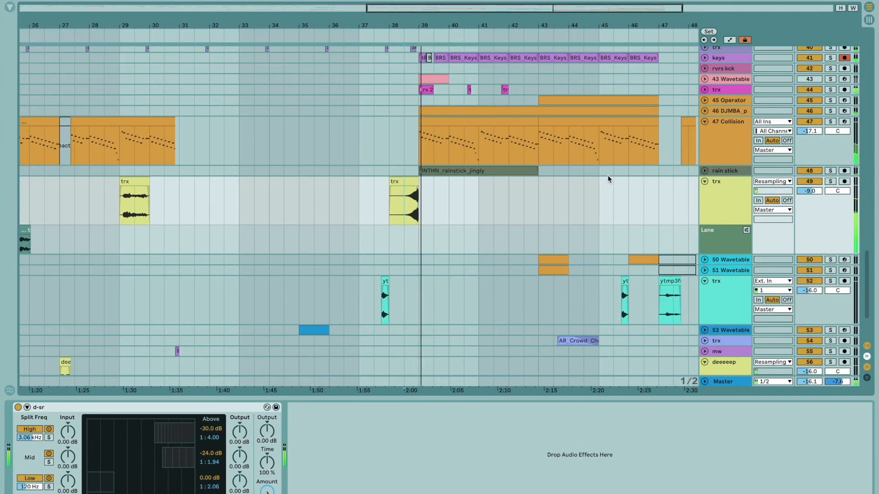
pyautogui.scroll(3, 607, 175)
pyautogui.hscroll(3, 608, 175)
pyautogui.click(717, 165)
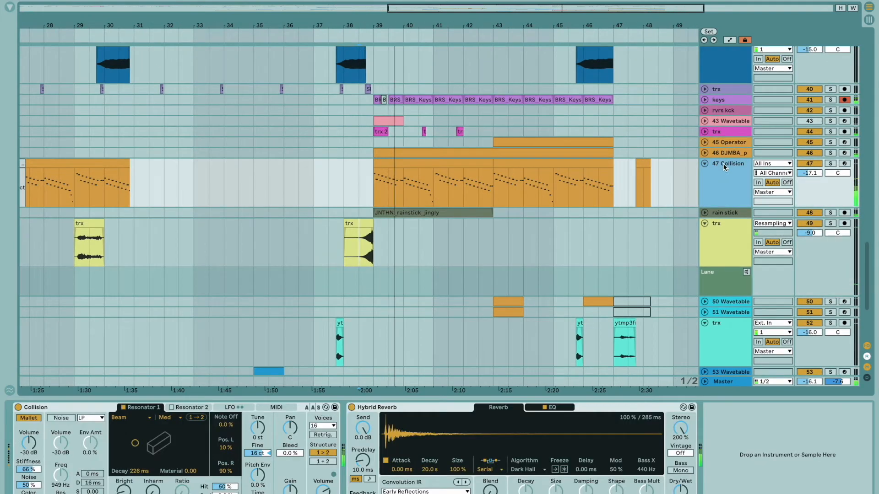
# Step: Unfold the 46 DJMBA percussion track and play its clips in solo, returning to the full mix
pyautogui.click(714, 151)
pyautogui.click(706, 152)
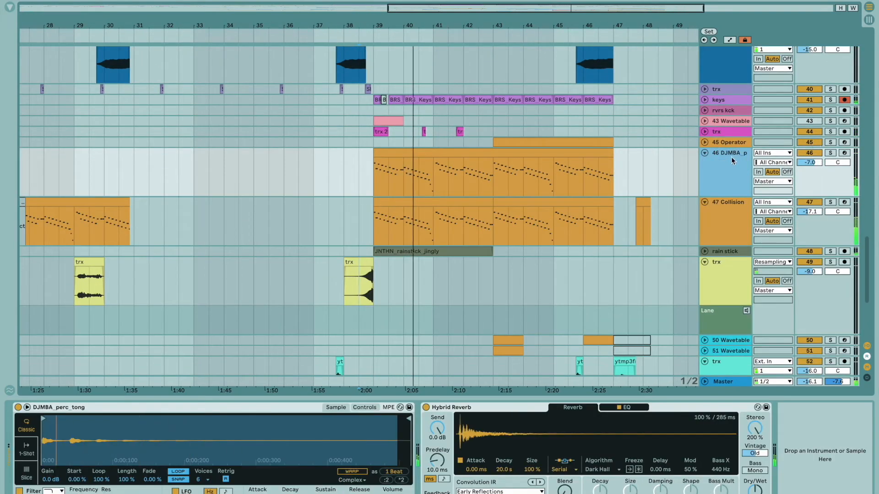
pyautogui.click(832, 154)
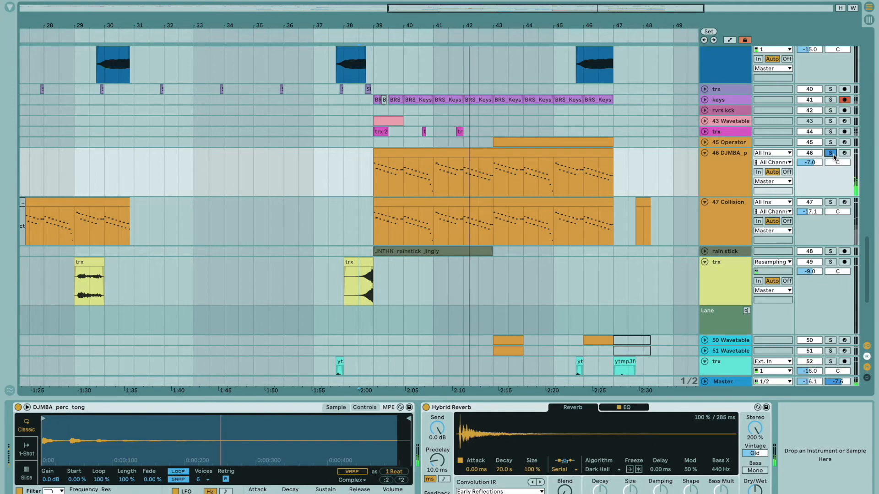
pyautogui.click(833, 155)
# Step: Restart playback just before bar 39 and unfold rain stick track 48
pyautogui.press('space')
pyautogui.press('space')
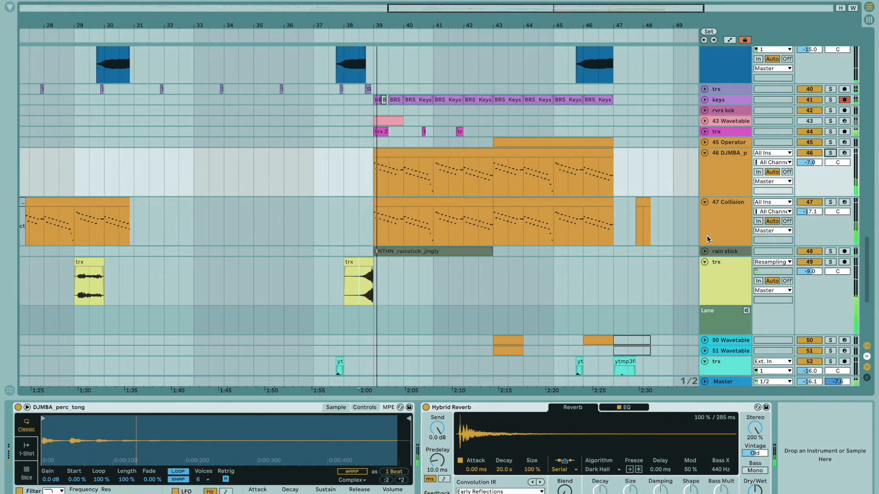
pyautogui.click(704, 251)
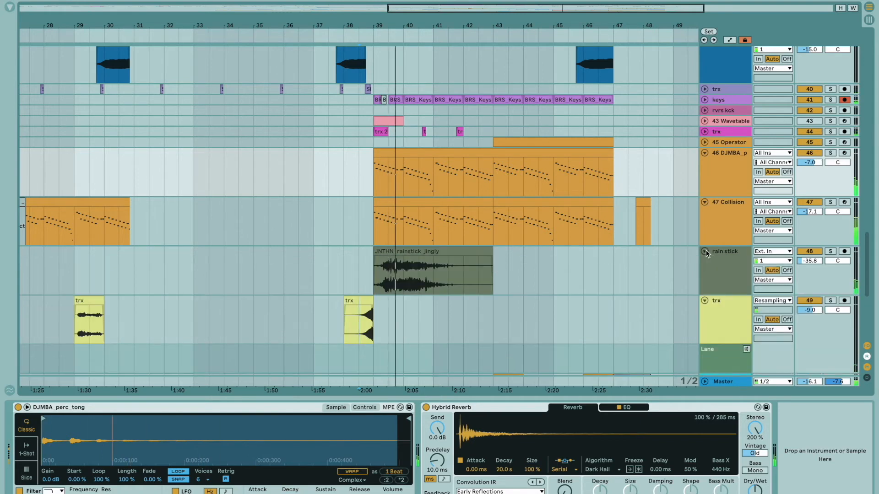
# Step: Play the keys track's BRS_Keys clips briefly in solo, and return to the full mix
pyautogui.scroll(1, 705, 250)
pyautogui.click(836, 117)
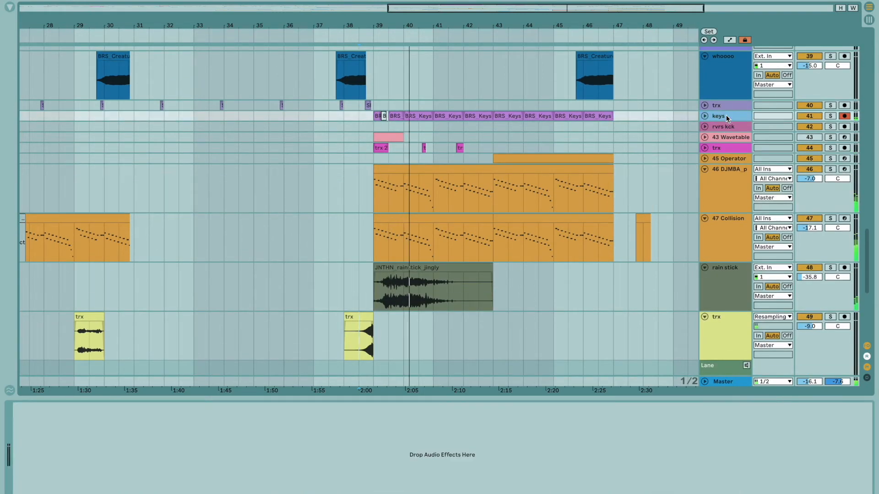
pyautogui.click(832, 116)
pyautogui.click(832, 117)
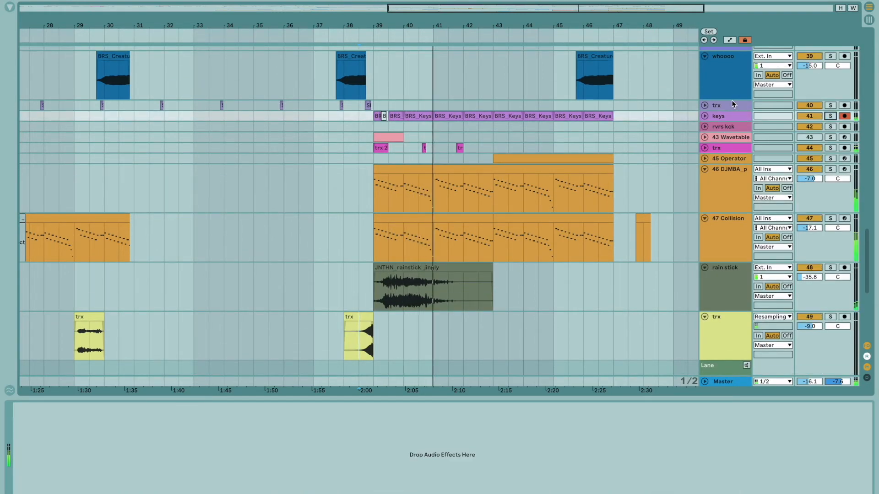
# Step: Show the Operator and Hybrid Reverb of the 45 Operator track, and unfold the track
pyautogui.scroll(5, 688, 144)
pyautogui.scroll(-15, 689, 145)
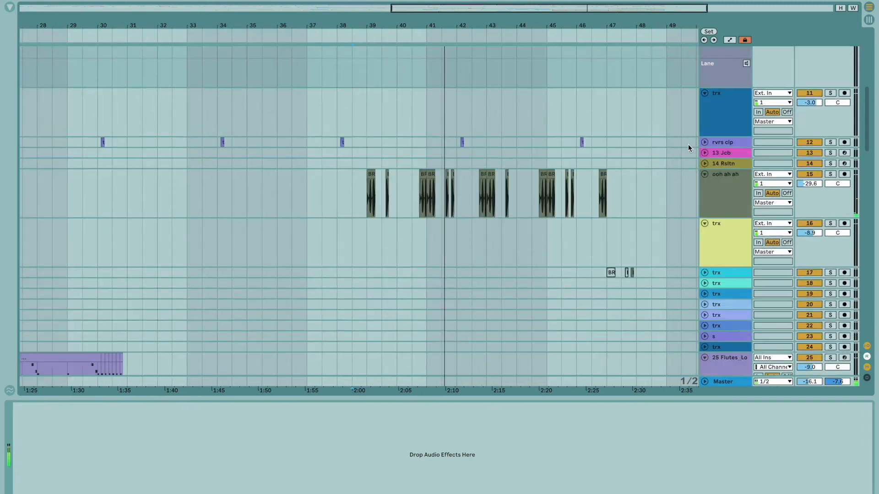
pyautogui.scroll(7, 688, 145)
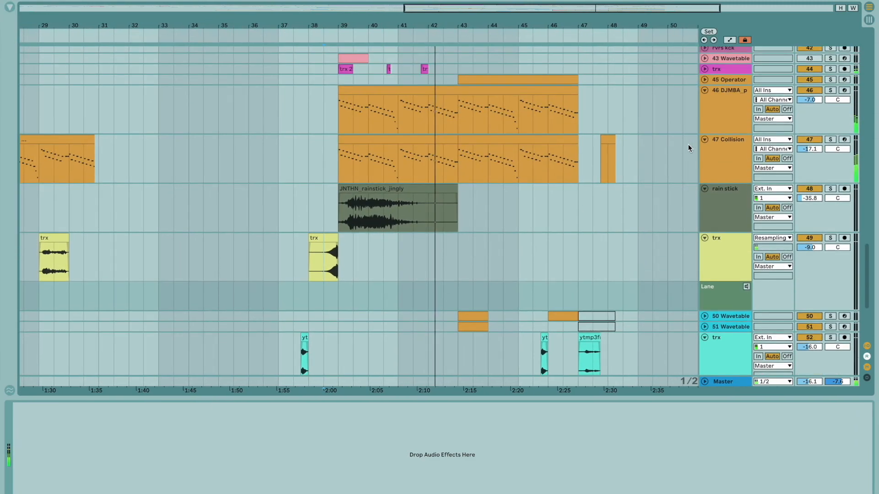
pyautogui.scroll(-2, 524, 149)
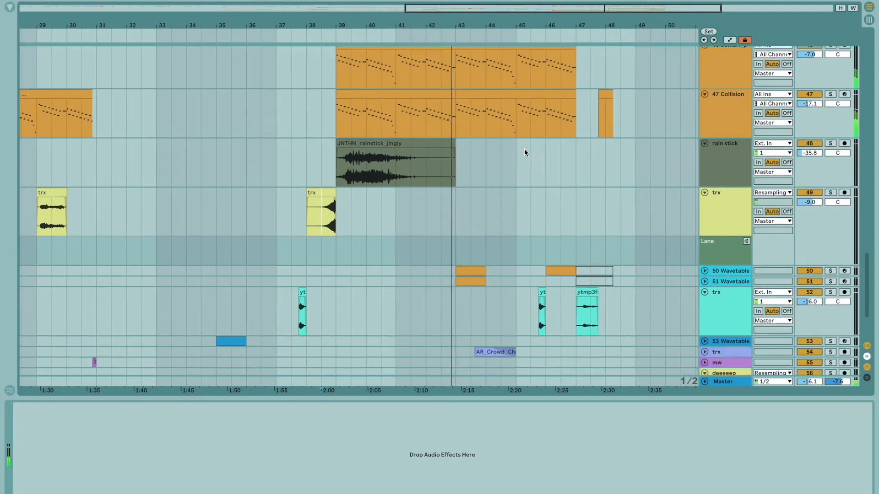
pyautogui.hscroll(2, 524, 149)
pyautogui.scroll(2, 523, 149)
pyautogui.click(724, 79)
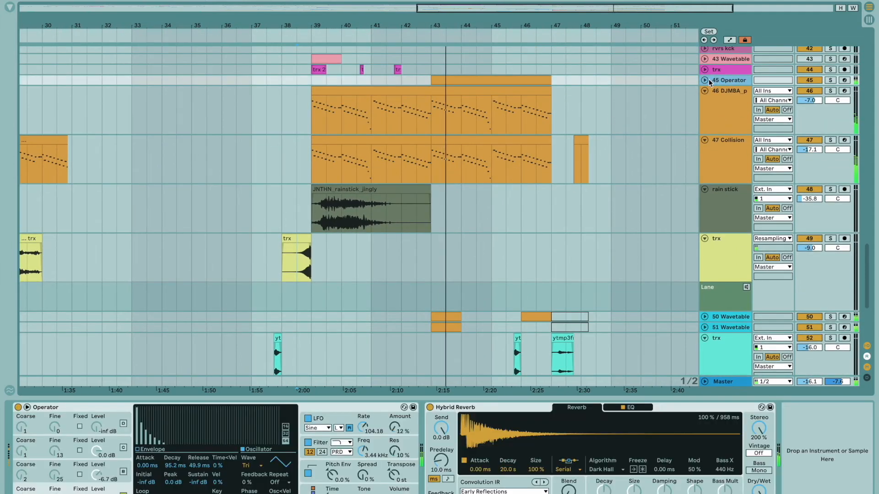
pyautogui.click(704, 80)
# Step: Unfold the 50 Wavetable track, open its MIDI clip at bar 43, and enlarge the note area over the velocity lane
pyautogui.scroll(-9, 629, 92)
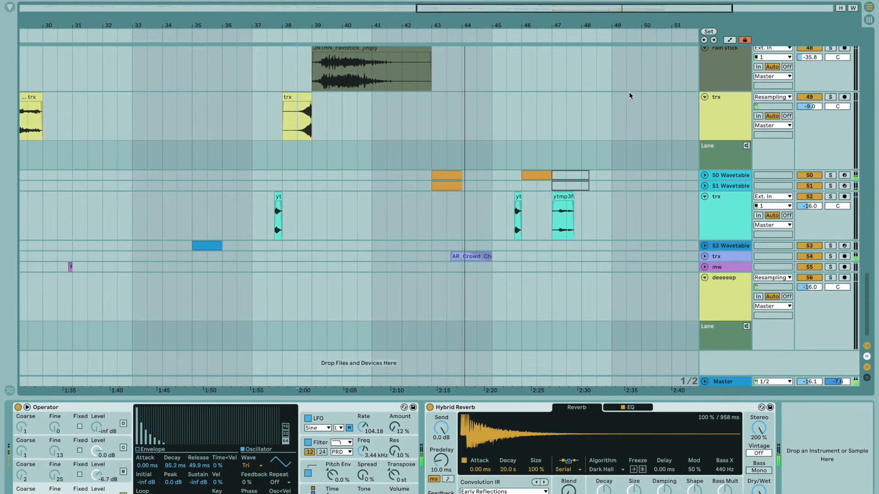
pyautogui.click(704, 176)
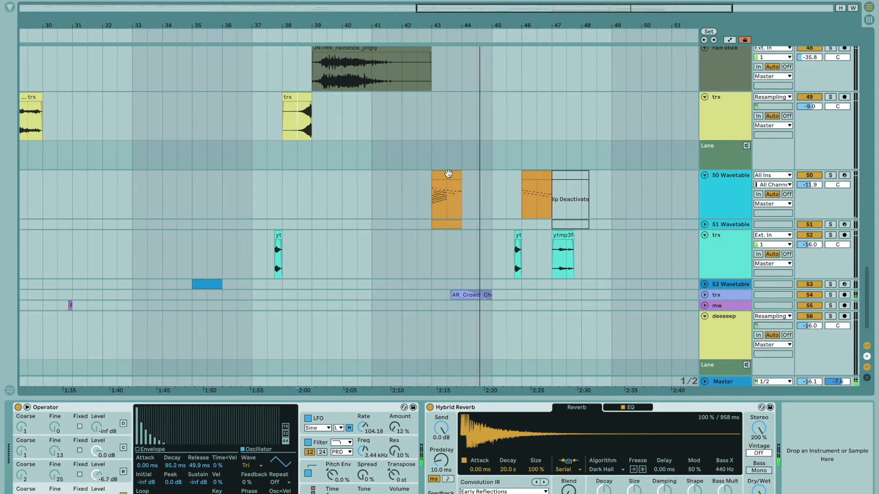
pyautogui.doubleClick(450, 174)
pyautogui.scroll(-3, 326, 187)
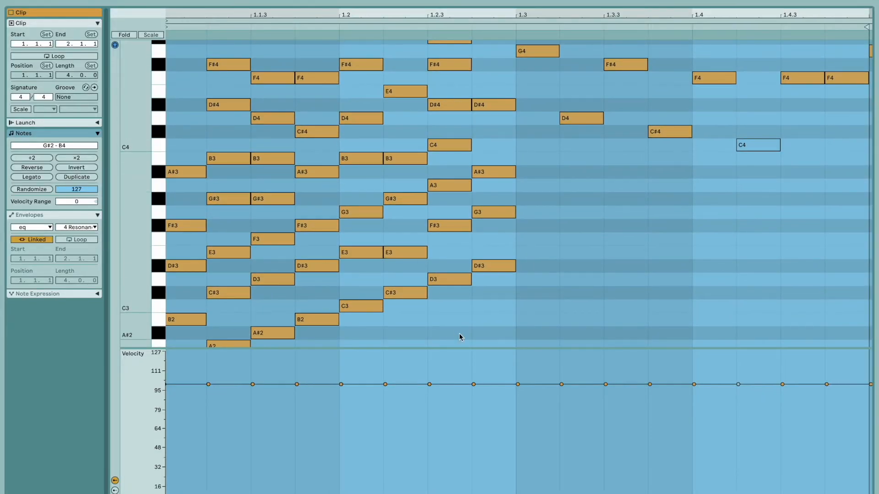
pyautogui.moveTo(463, 349); pyautogui.dragTo(464, 492)
pyautogui.scroll(5, 209, 390)
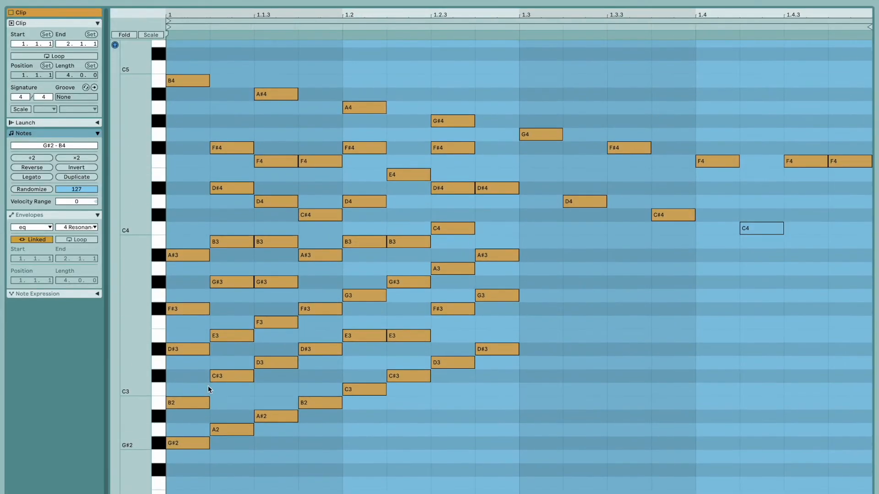
# Step: Examine the rising and falling note runs across the Wavetable clip, and return to the arrangement
pyautogui.moveTo(189, 60); pyautogui.dragTo(150, 484)
pyautogui.moveTo(227, 468); pyautogui.dragTo(221, 130)
pyautogui.moveTo(271, 67); pyautogui.dragTo(276, 464)
pyautogui.moveTo(323, 435); pyautogui.dragTo(364, 447)
pyautogui.moveTo(412, 419); pyautogui.dragTo(402, 115)
pyautogui.moveTo(447, 82); pyautogui.dragTo(536, 287)
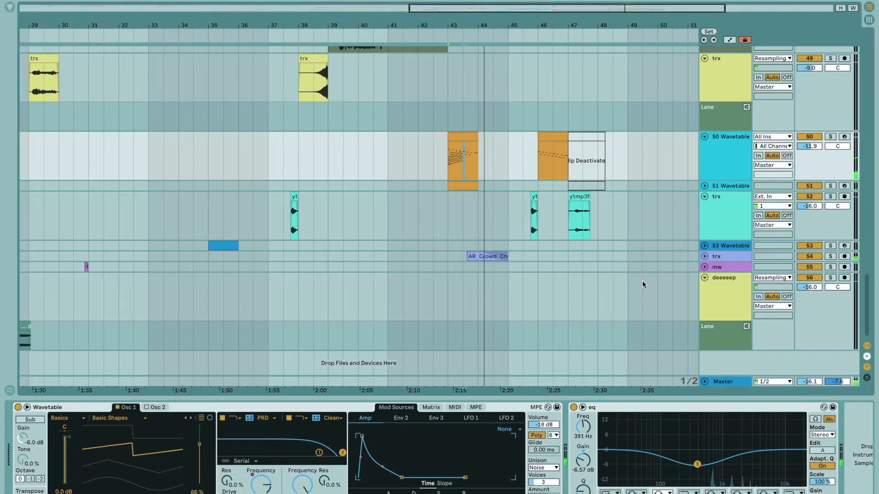
# Step: Unfold trx track 54 to show its AR_Crowd clip before bar 45
pyautogui.click(712, 258)
pyautogui.click(705, 257)
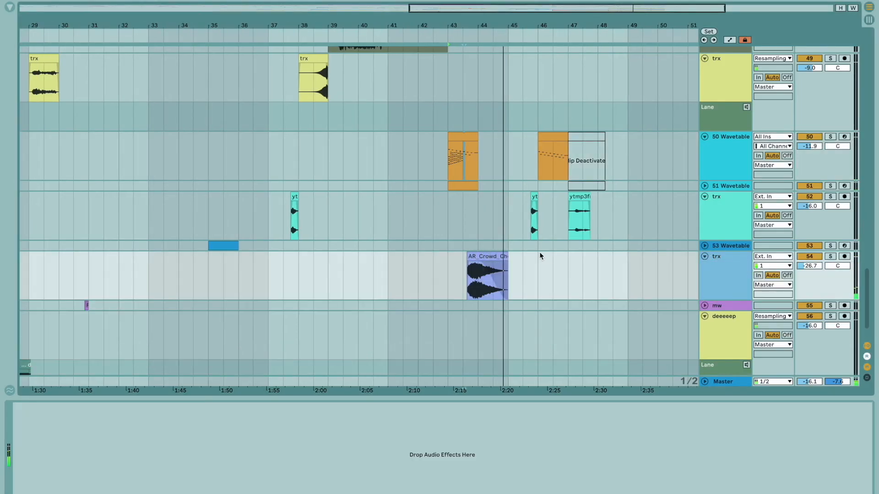
pyautogui.scroll(-5, 488, 258)
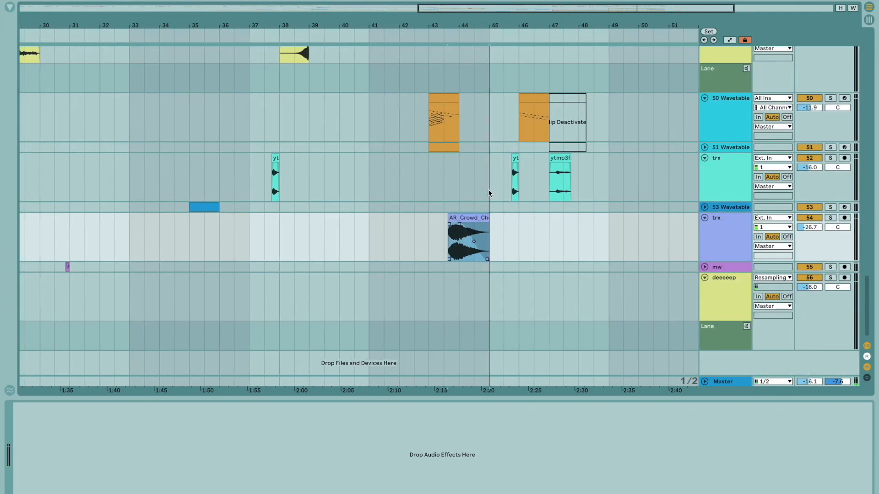
# Step: Return to the first tracks of the arrangement and set the playback position to bar 43 on trx track 4
pyautogui.scroll(12, 488, 192)
pyautogui.scroll(15, 488, 192)
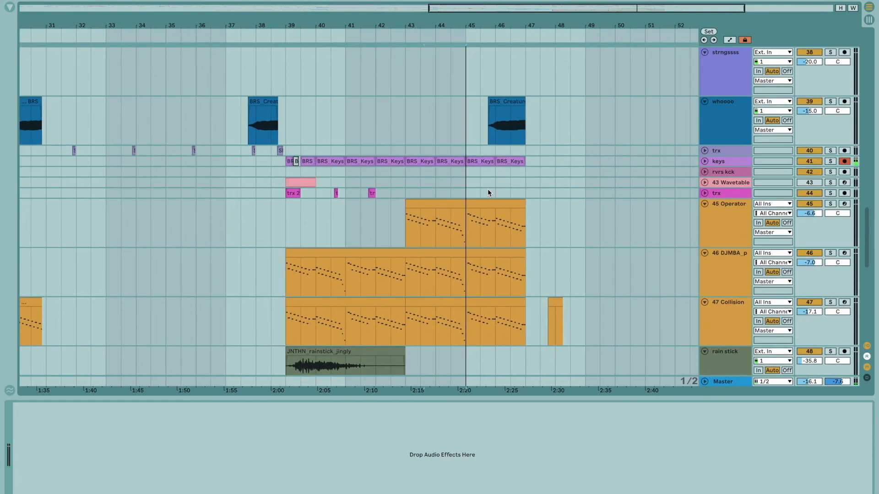
pyautogui.scroll(20, 488, 192)
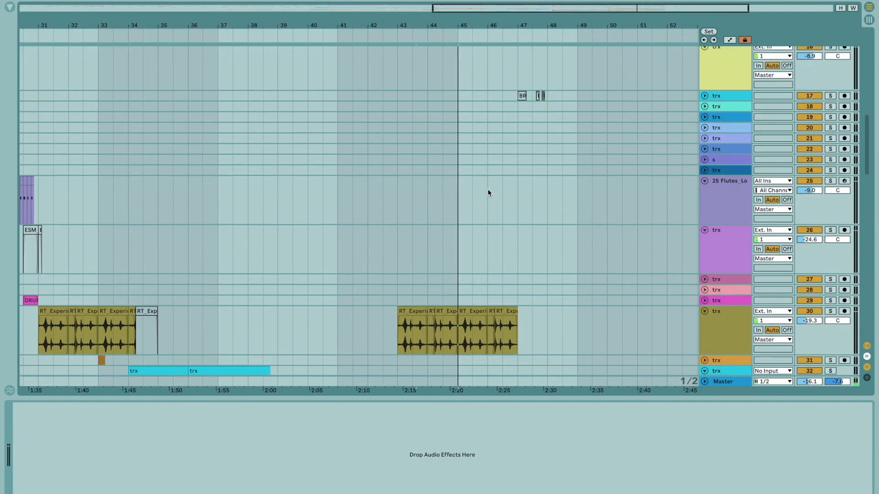
pyautogui.scroll(10, 488, 189)
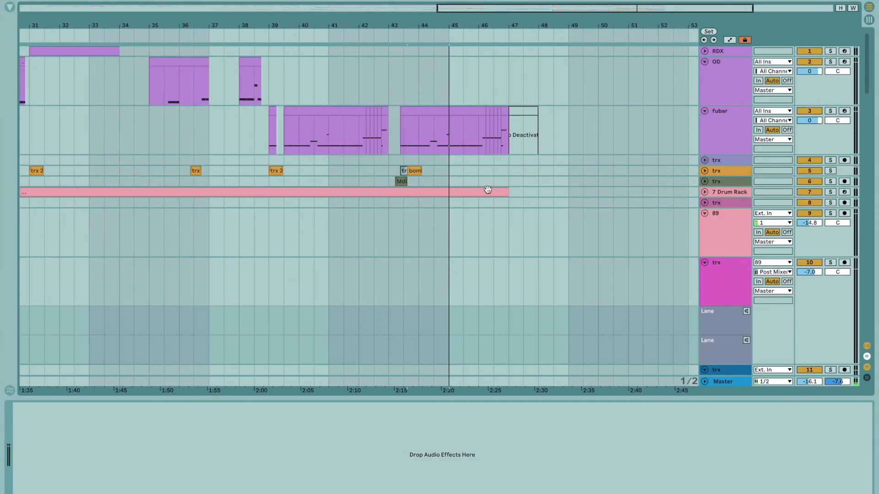
pyautogui.click(395, 161)
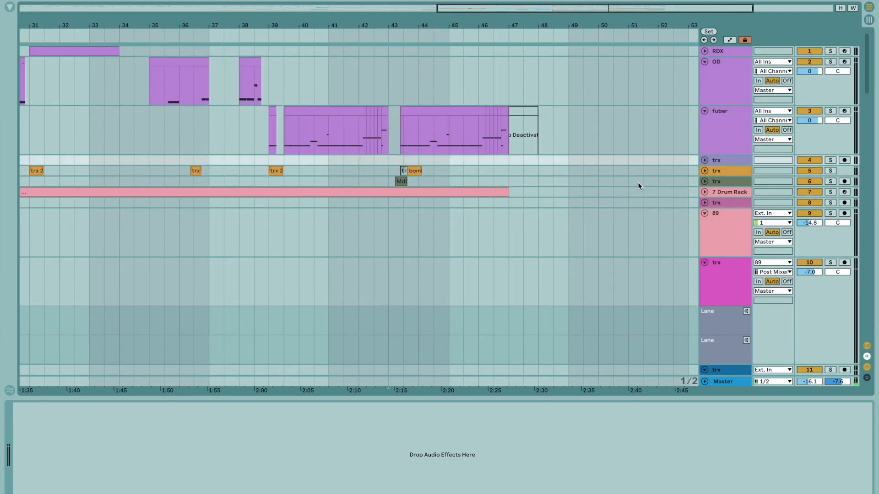
# Step: Unfold trx track 5 and zoom in on its trx 2 and bomb clips in bar 43
pyautogui.click(717, 173)
pyautogui.click(704, 170)
pyautogui.click(401, 163)
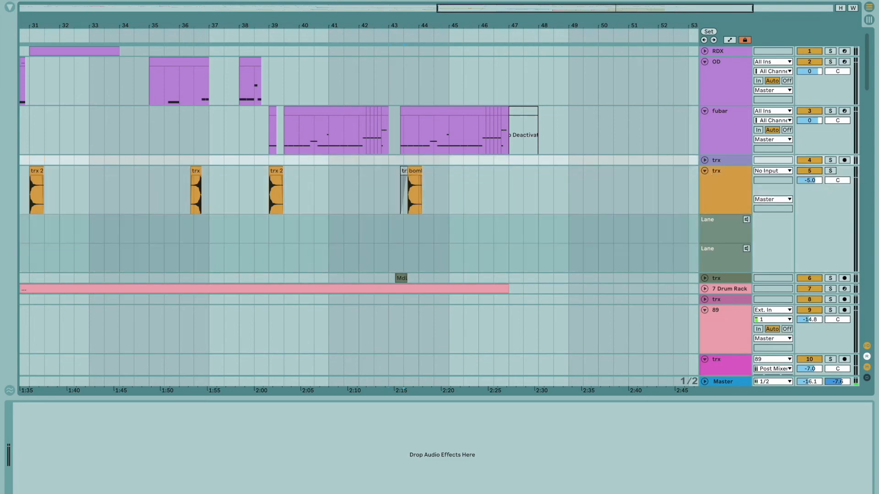
pyautogui.scroll(5, 401, 163)
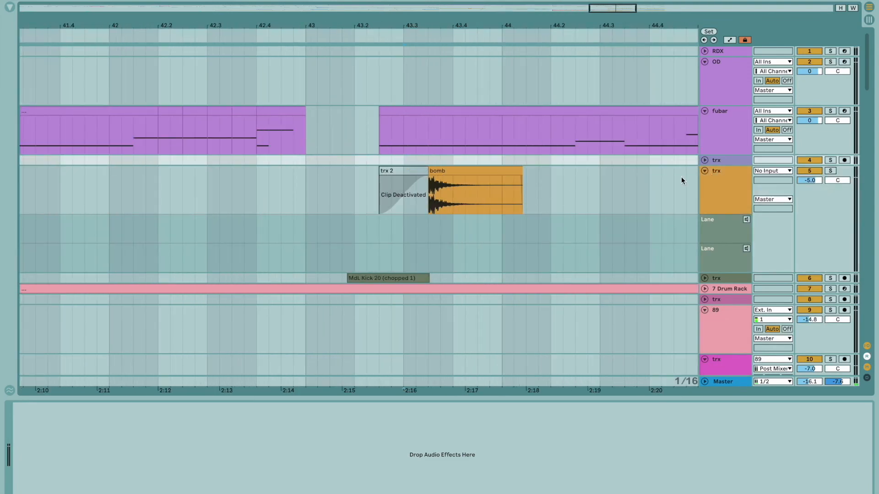
# Step: Solo trx track 5 and play its bomb clip from bar 43
pyautogui.click(778, 181)
pyautogui.click(830, 171)
pyautogui.press('space')
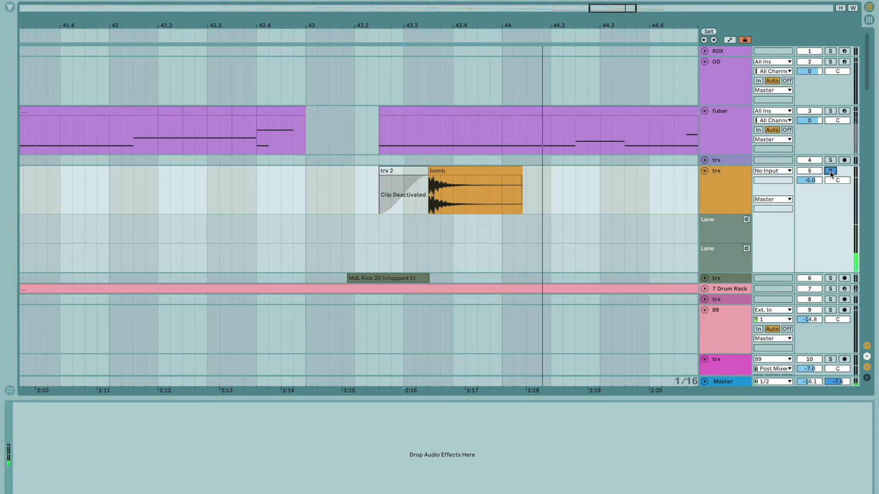
# Step: Select trx track 6 with the chopped MdL Kick 20 clip in bar 43, unfold it briefly and fold it again
pyautogui.click(734, 279)
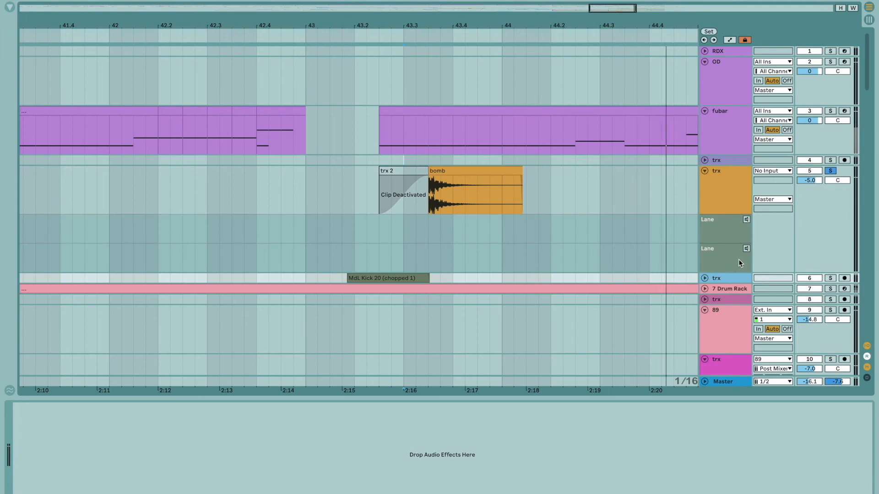
pyautogui.click(730, 289)
pyautogui.click(729, 278)
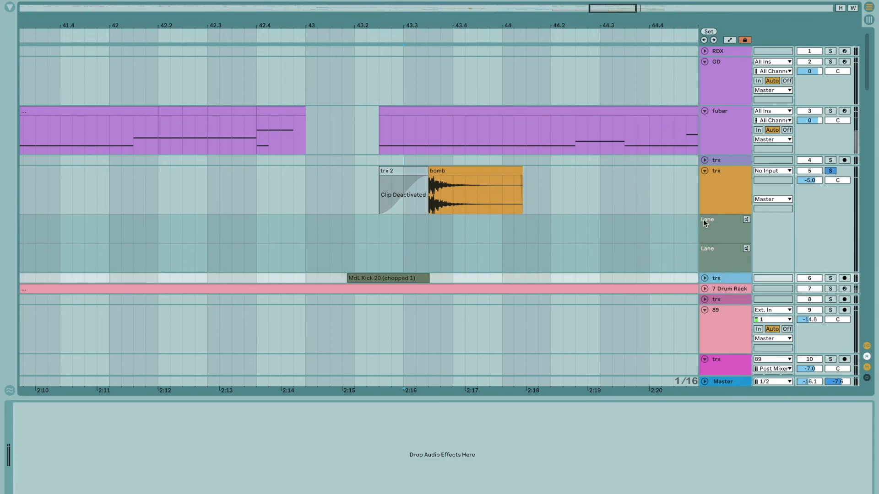
pyautogui.click(705, 278)
pyautogui.click(705, 278)
pyautogui.scroll(-1, 621, 189)
# Step: Turn off the solo on trx track 5 and look over the remaining tracks down to deeeeep while the song plays
pyautogui.click(618, 189)
pyautogui.press('-')
pyautogui.press('-')
pyautogui.press('-')
pyautogui.press('-')
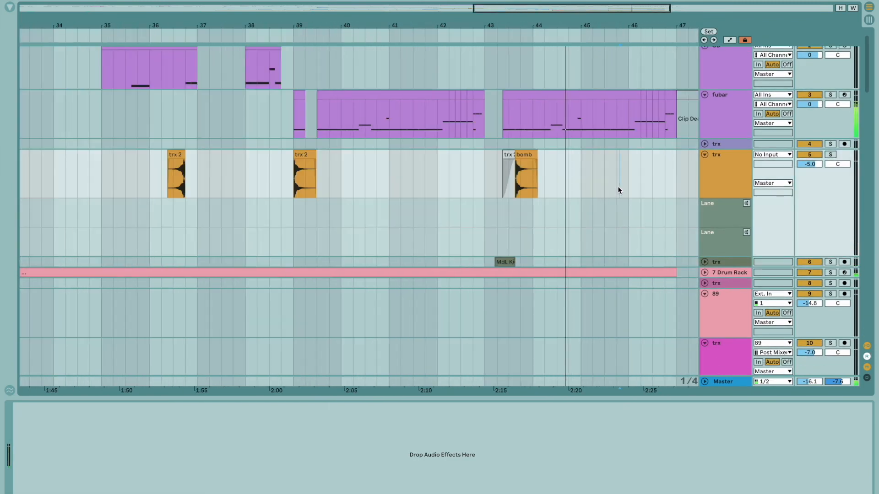
pyautogui.scroll(-10, 618, 190)
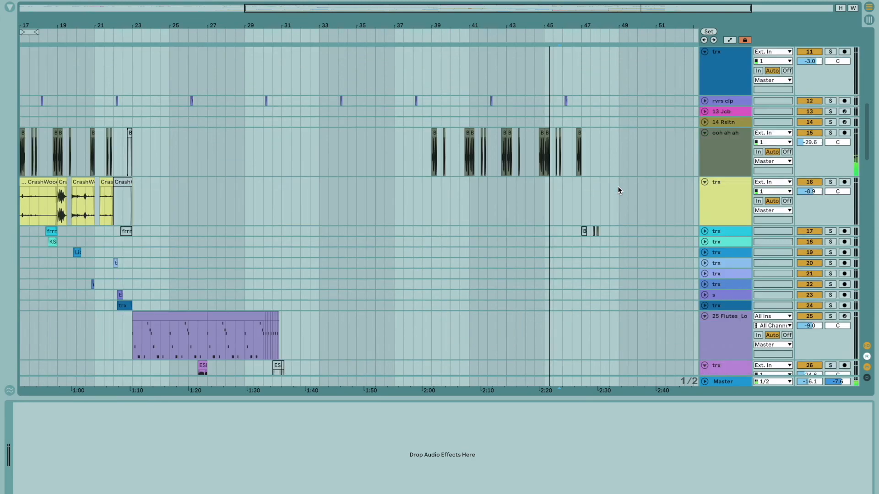
pyautogui.scroll(-12, 618, 190)
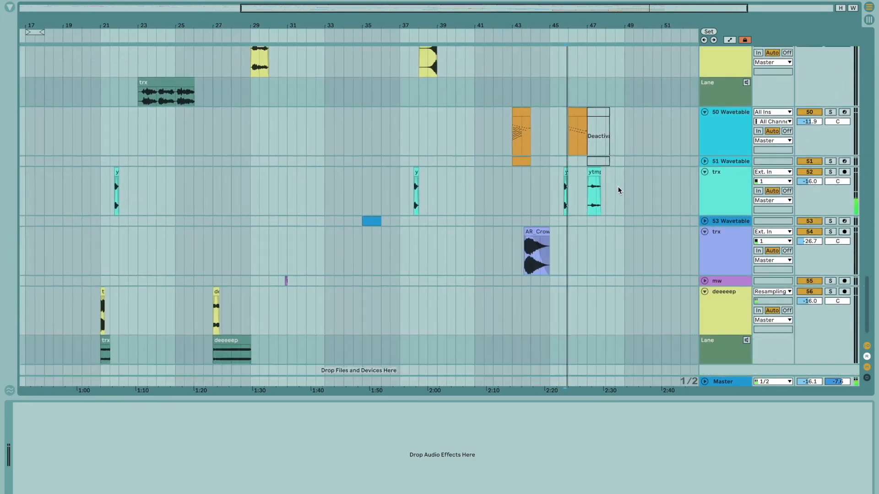
pyautogui.scroll(3, 617, 190)
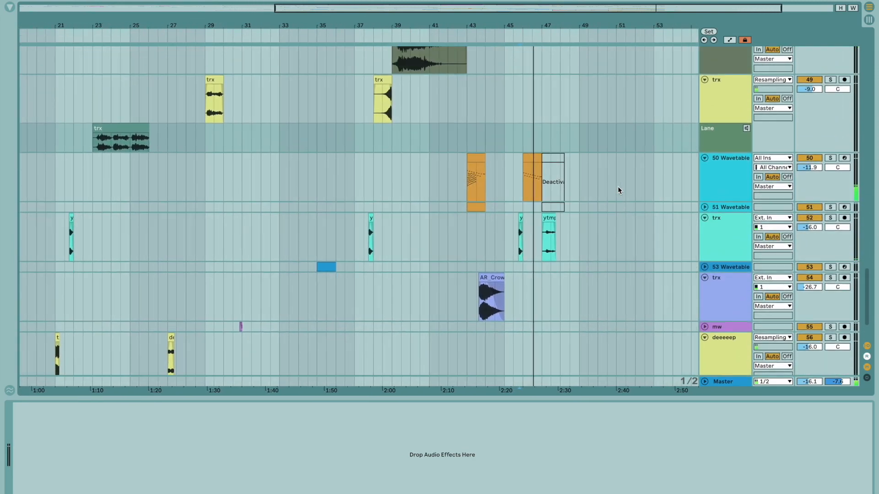
# Step: Select all tracks starting from 50 Wavetable and fold them to give a compact view of the arrangement
pyautogui.click(728, 168)
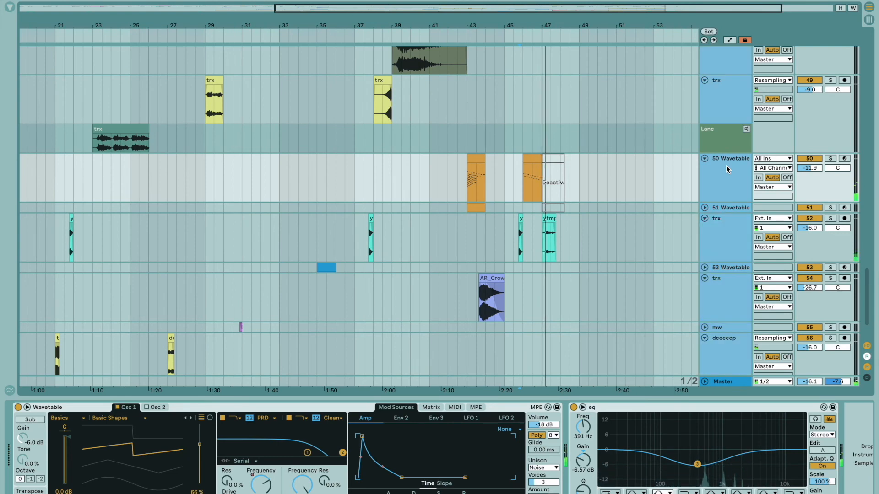
pyautogui.scroll(-10, 708, 161)
pyautogui.scroll(10, 662, 193)
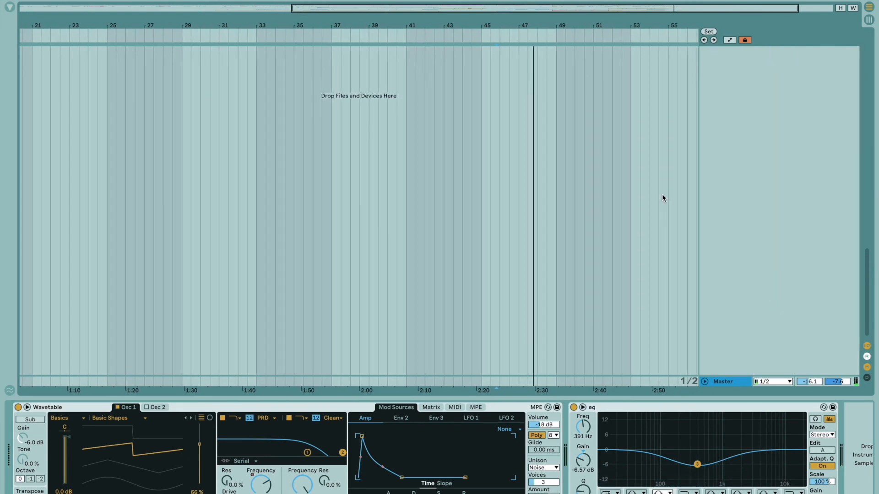
pyautogui.scroll(1, 662, 194)
pyautogui.hscroll(-8, 413, 276)
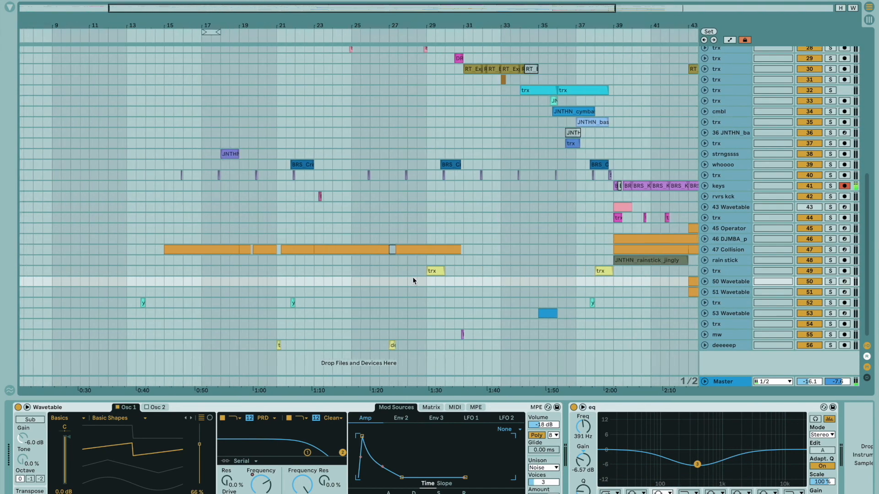
pyautogui.hscroll(6, 139, 301)
pyautogui.hscroll(5, 139, 301)
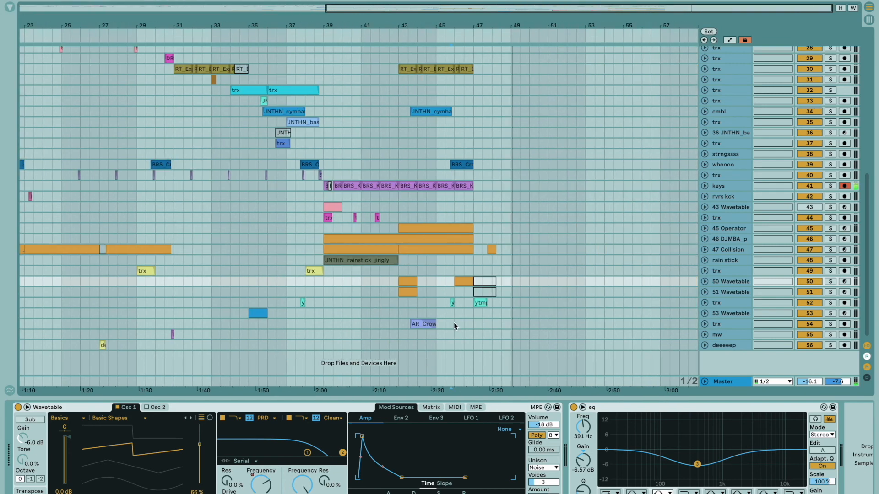
# Step: Deselect the tracks and look over the whole folded arrangement, from RDX to deeeeep, at full song length
pyautogui.click(480, 329)
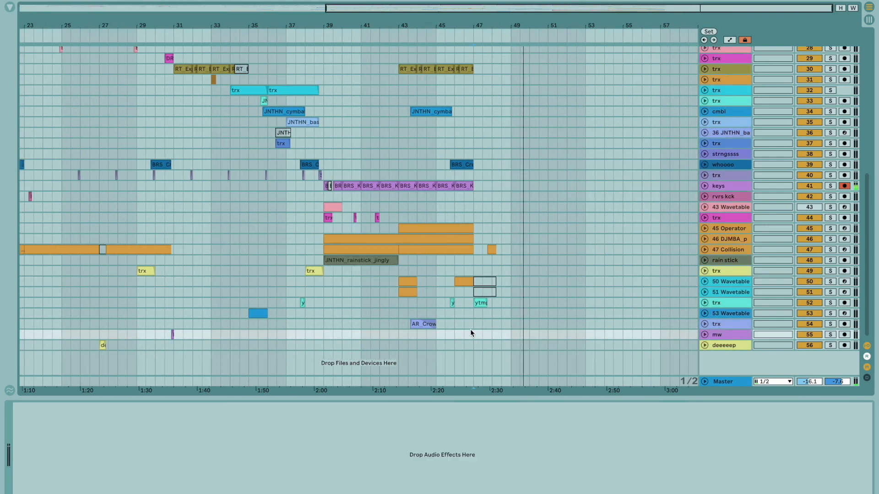
pyautogui.click(473, 312)
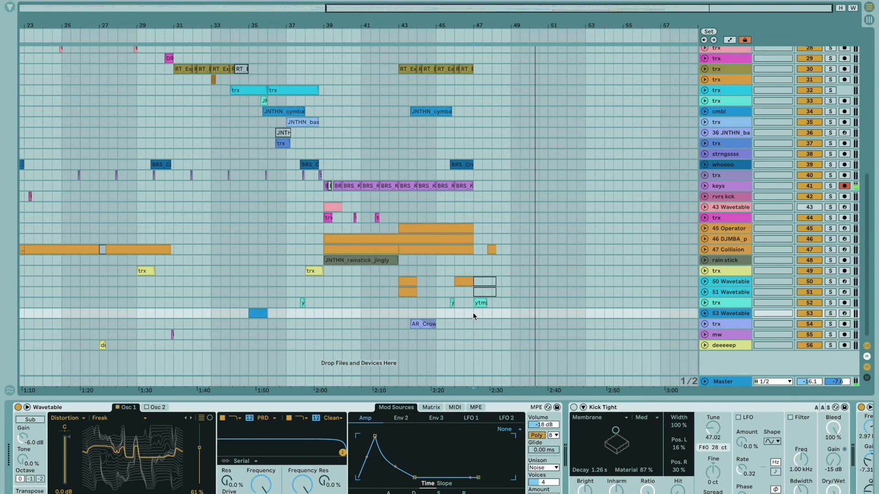
pyautogui.click(474, 268)
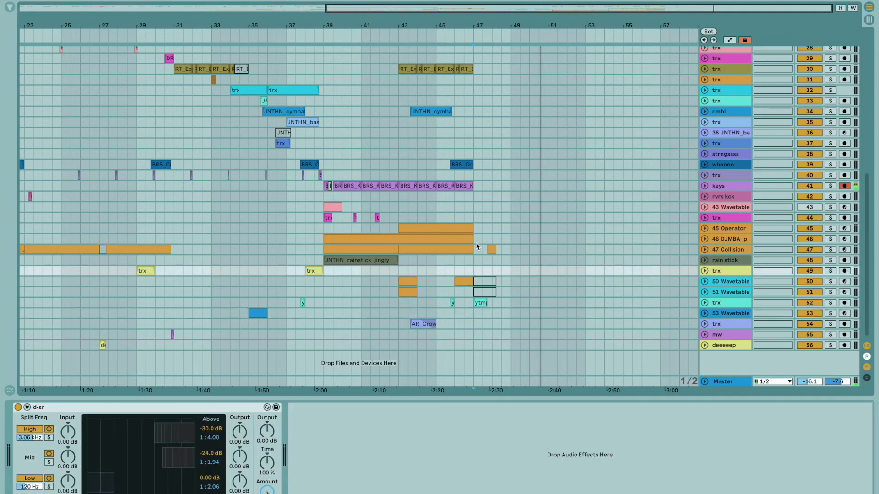
pyautogui.click(477, 206)
pyautogui.hscroll(-7, 481, 199)
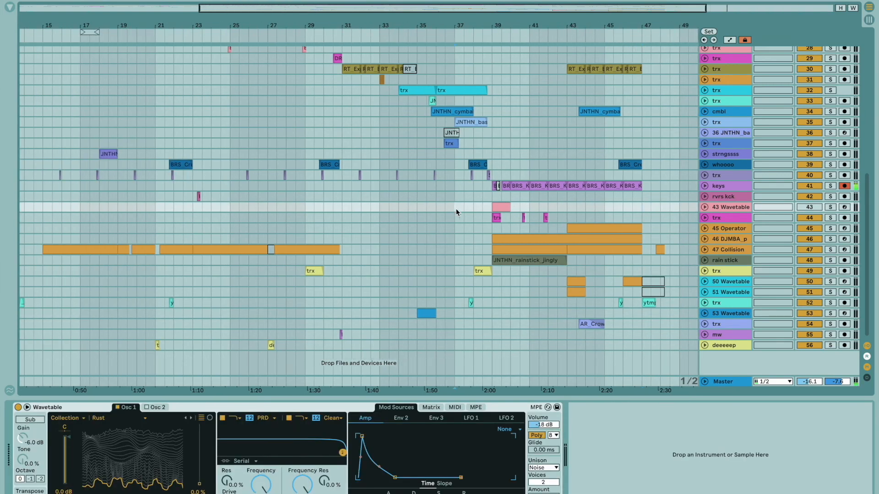
pyautogui.scroll(-3, 457, 212)
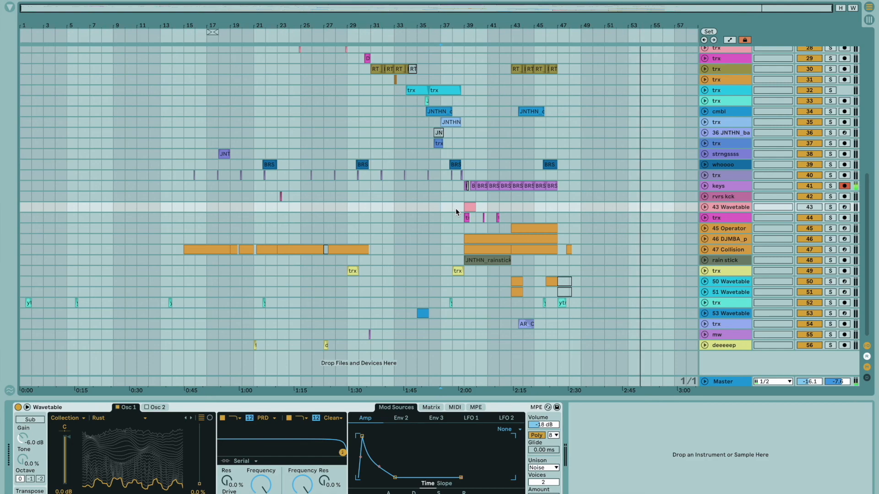
pyautogui.scroll(10, 454, 208)
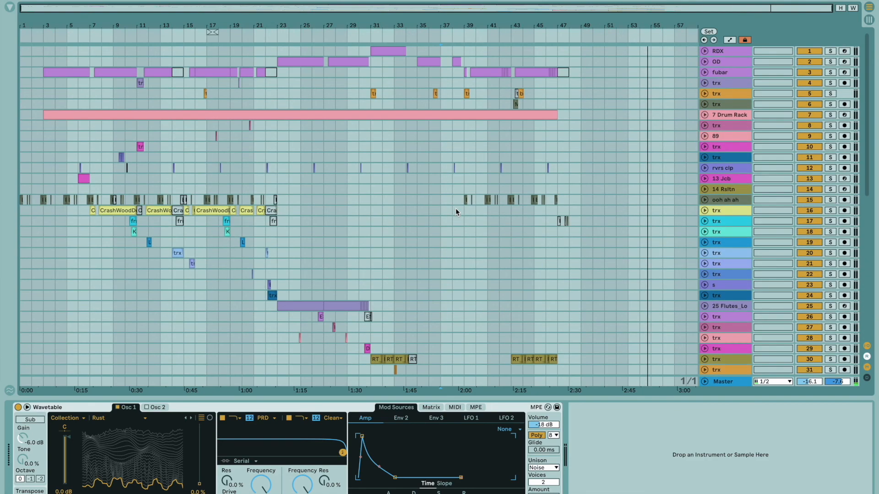
pyautogui.scroll(-10, 455, 208)
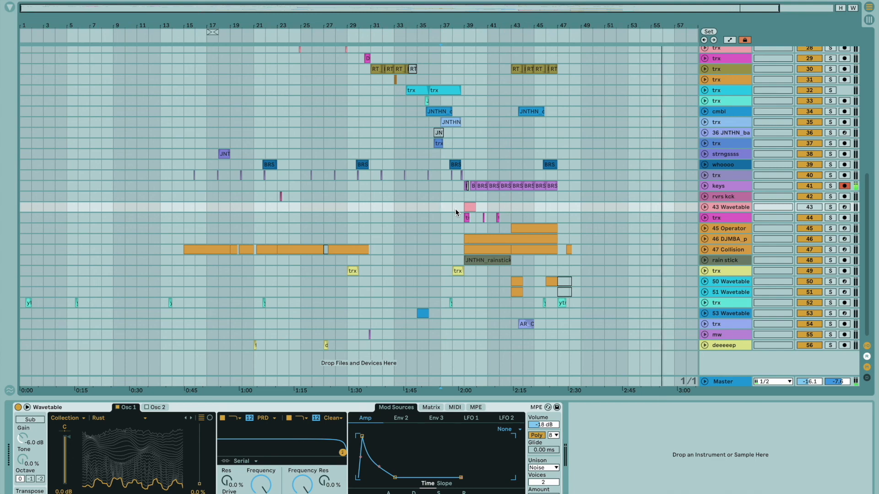
# Step: Set the playback position at bar 38 on trx track 44, then at bar 39 on the rvrs kck track
pyautogui.click(451, 215)
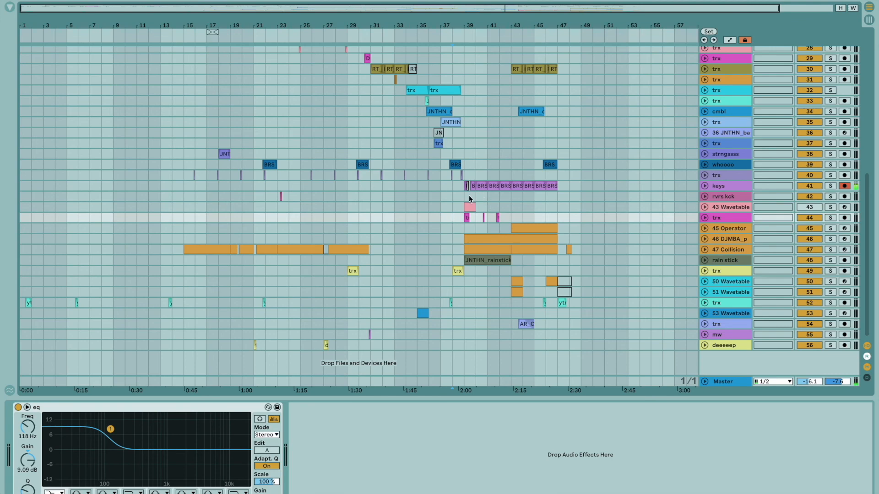
pyautogui.click(464, 197)
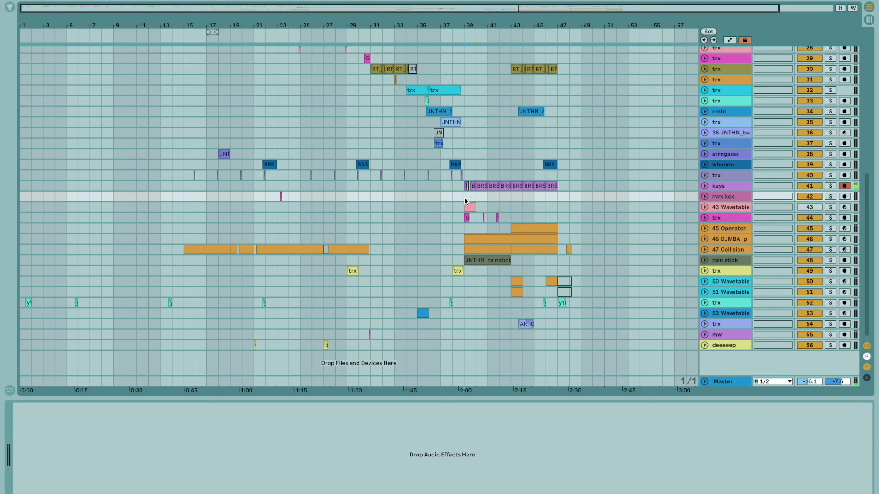
pyautogui.scroll(10, 509, 196)
pyautogui.scroll(-10, 509, 196)
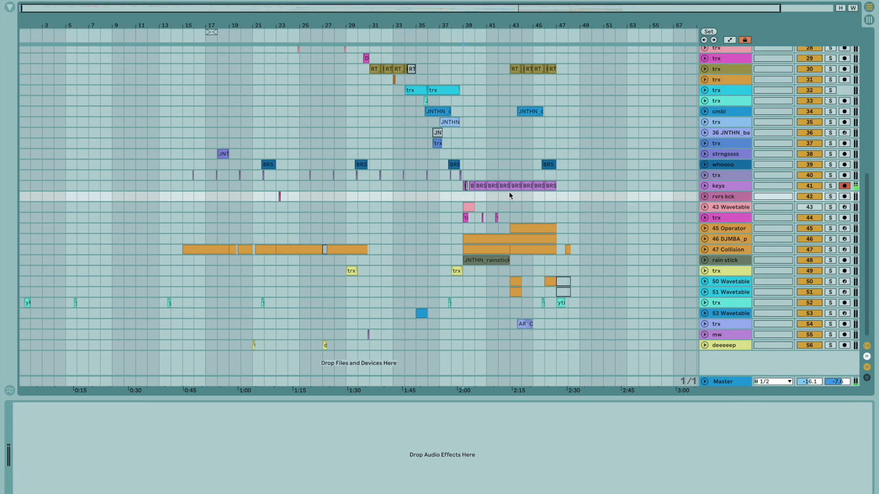